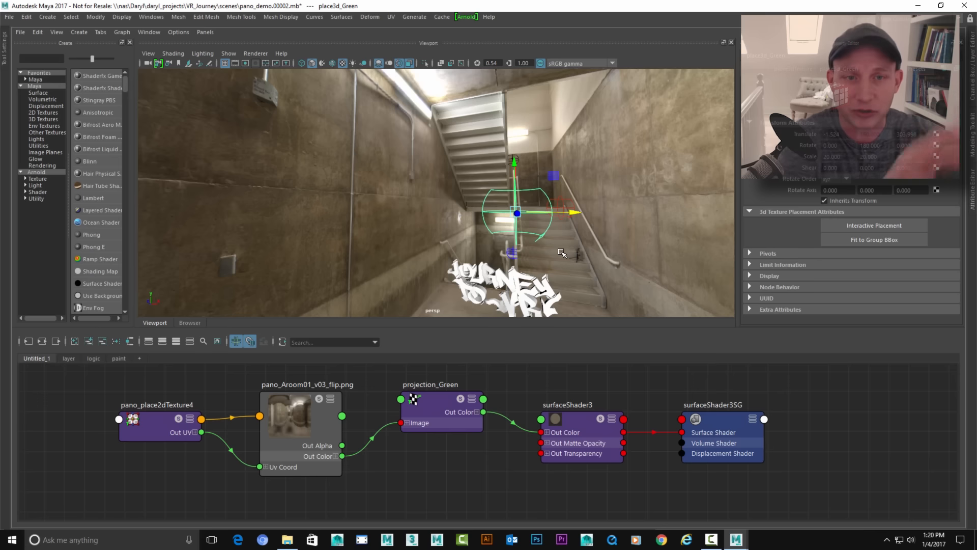
Open the layer node graph and assign the color_logic material to the wall_Render mesh.
alt+drag(541, 202, 520, 164)
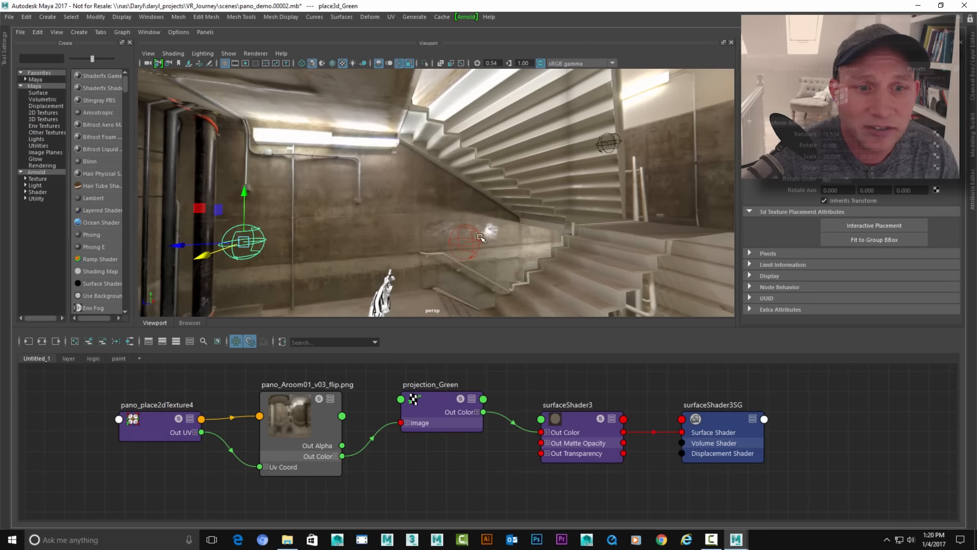
alt+drag(529, 203, 458, 210)
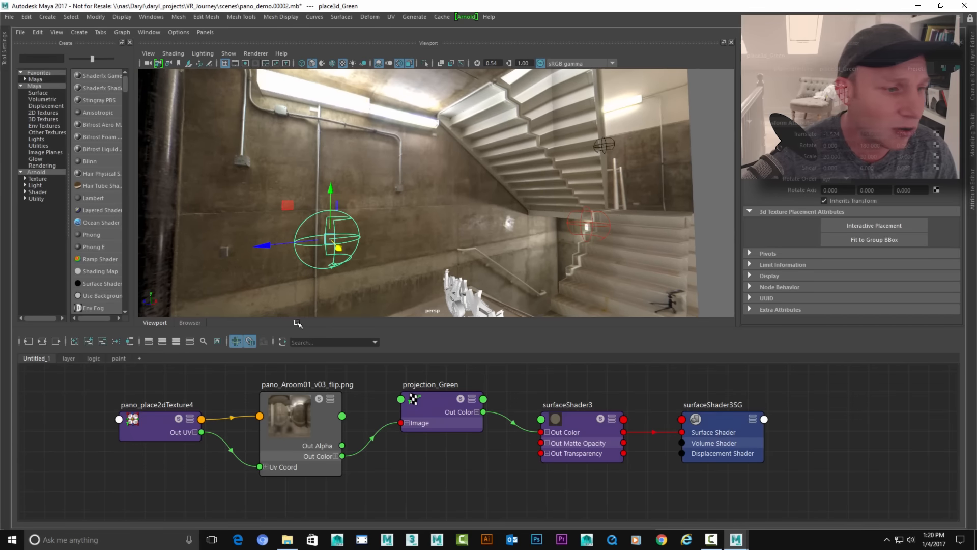
click(68, 358)
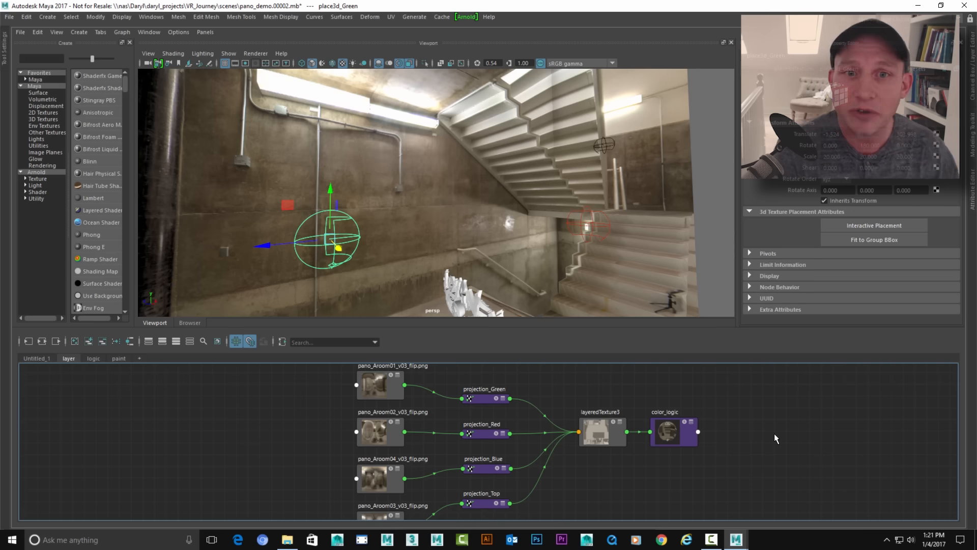
click(651, 168)
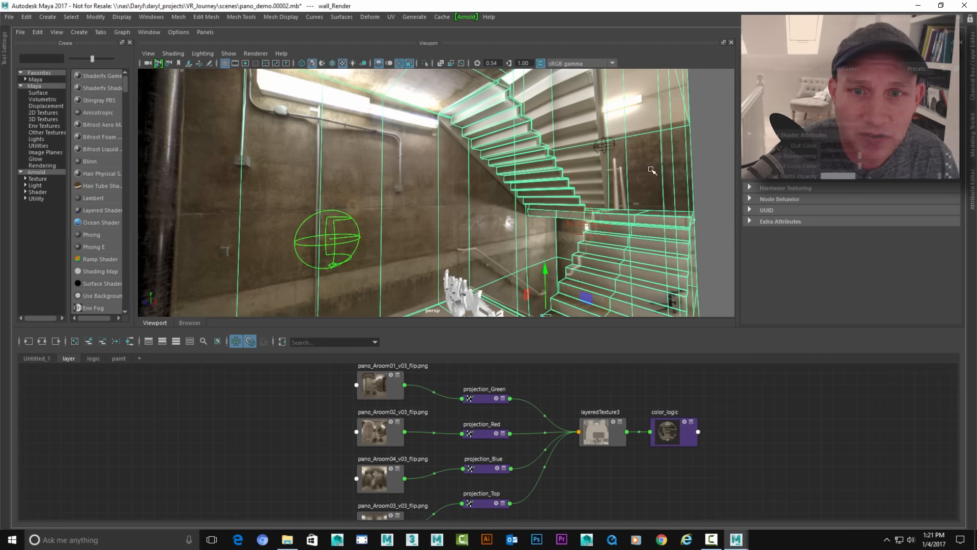
right_drag(665, 430, 667, 309)
click(725, 191)
Solo projection_Green and examine how its panorama projects onto the stairwell walls.
alt+drag(677, 194, 623, 168)
alt+drag(506, 175, 516, 208)
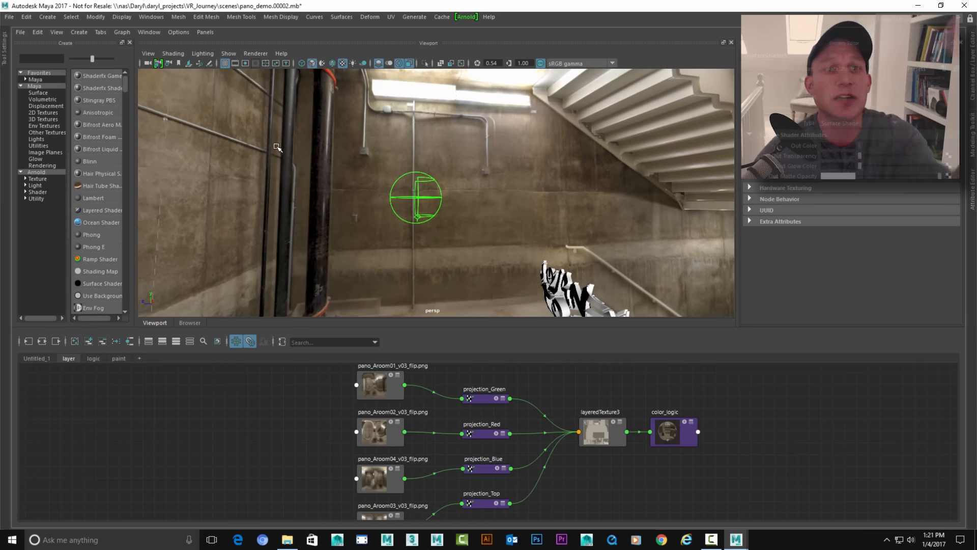
alt+drag(463, 257, 470, 278)
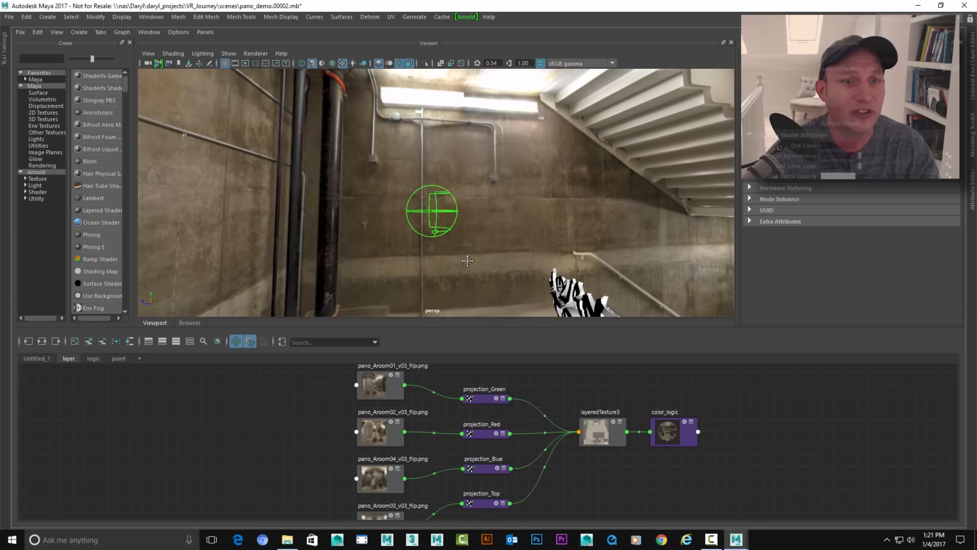
click(494, 398)
alt+drag(486, 224, 371, 222)
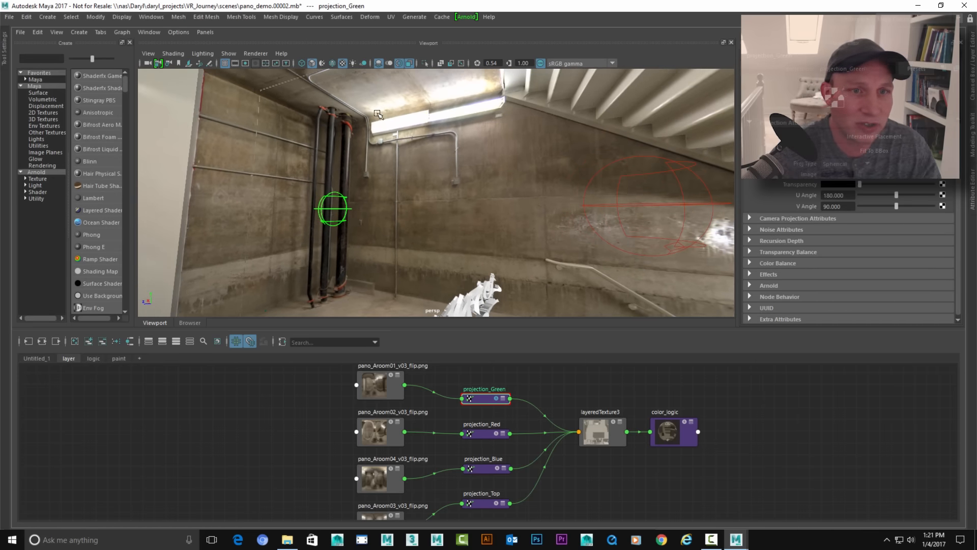
alt+drag(377, 113, 437, 168)
Solo projection_Red and projection_Blue in turn to inspect each panorama projection on the stairwell geometry.
click(498, 440)
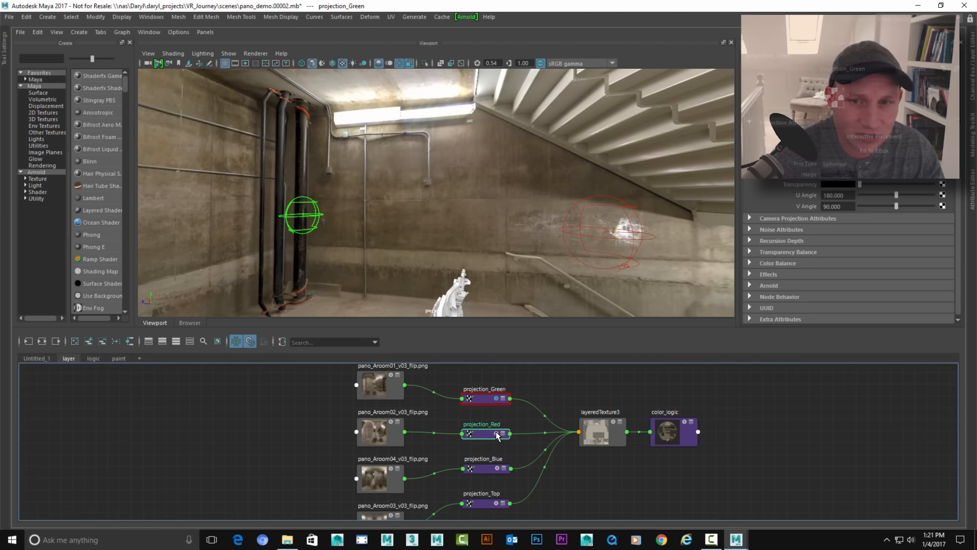
alt+drag(575, 214, 424, 163)
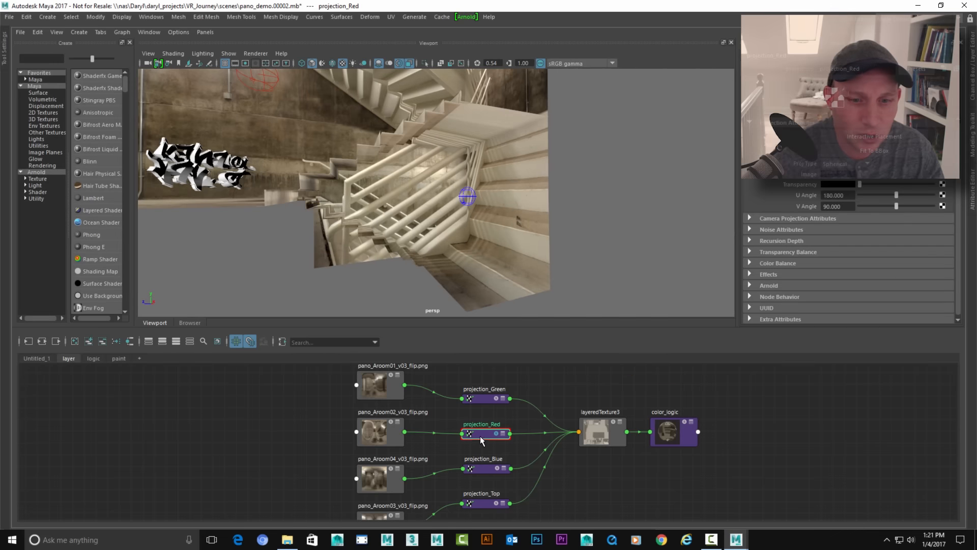
click(501, 473)
alt+drag(540, 197, 511, 262)
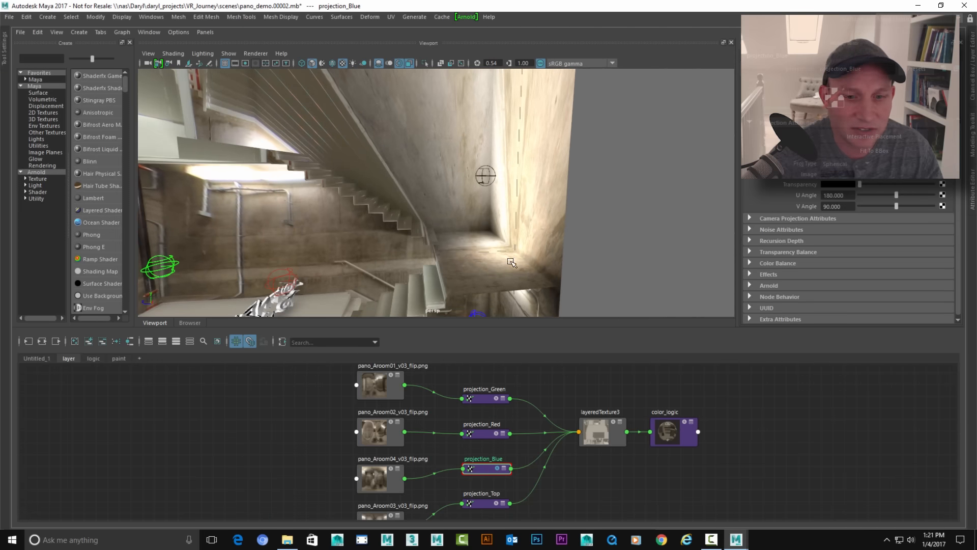
Solo projection_Top and inspect its panorama projection around the stairs and landing.
click(496, 498)
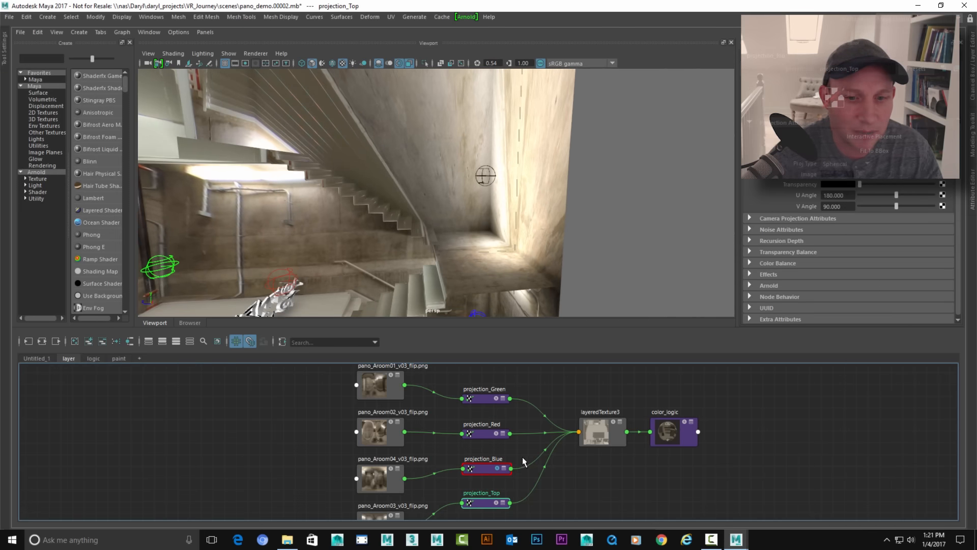
click(496, 501)
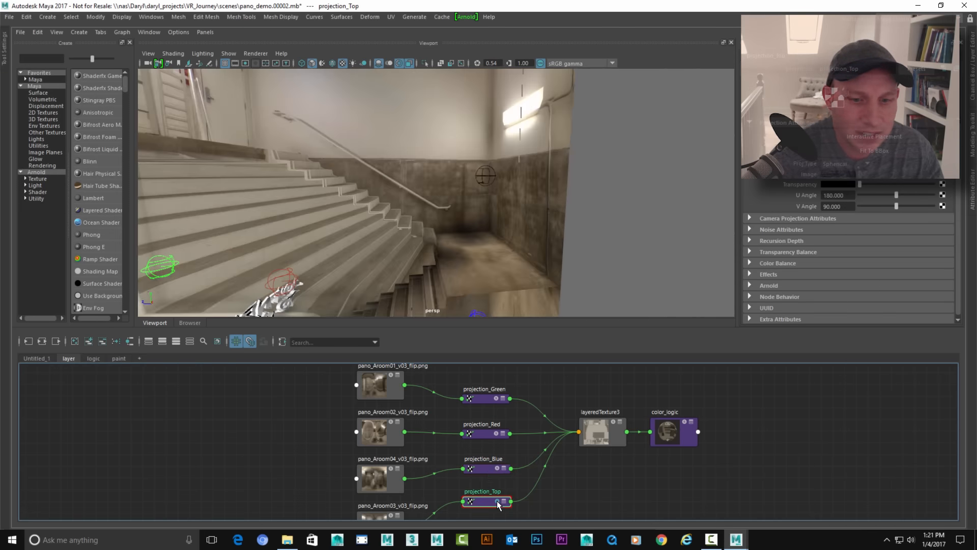
alt+drag(486, 154, 562, 189)
Preview the combined color_logic result on the stairwell and inspect the layer attributes of layeredTexture3.
click(598, 428)
alt+drag(527, 247, 526, 224)
right_drag(676, 385, 717, 405)
alt+drag(422, 104, 513, 133)
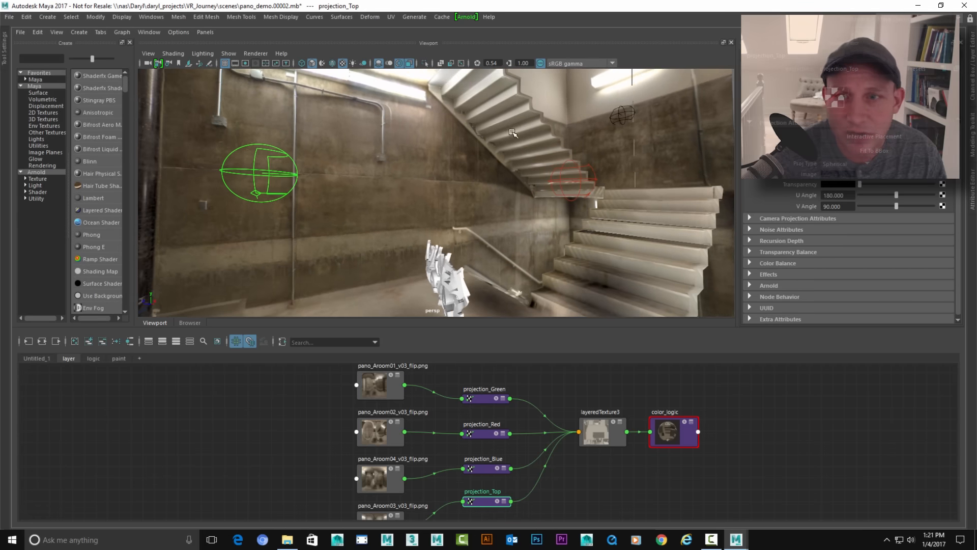
click(601, 427)
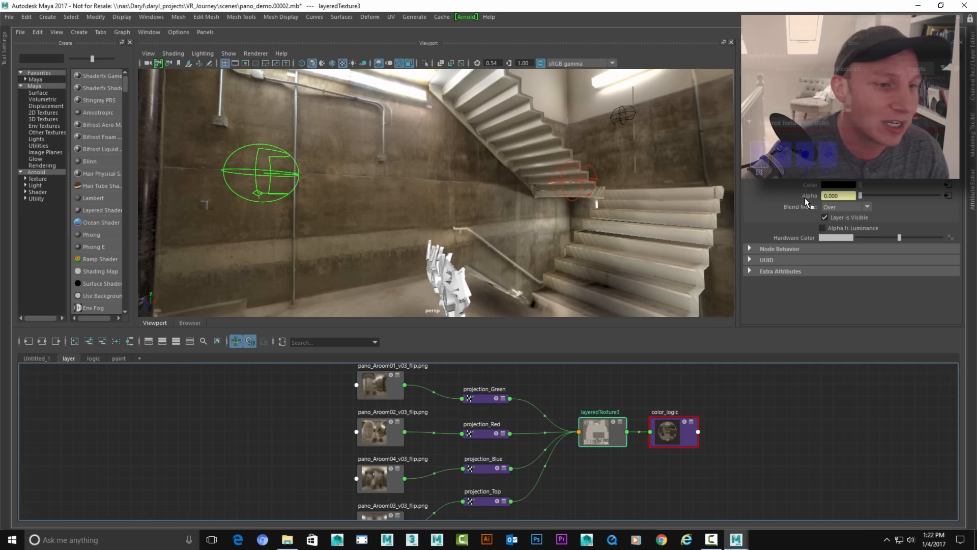
Open the paint node graph and assign the lambert4 material to the wall_Render mesh.
click(119, 358)
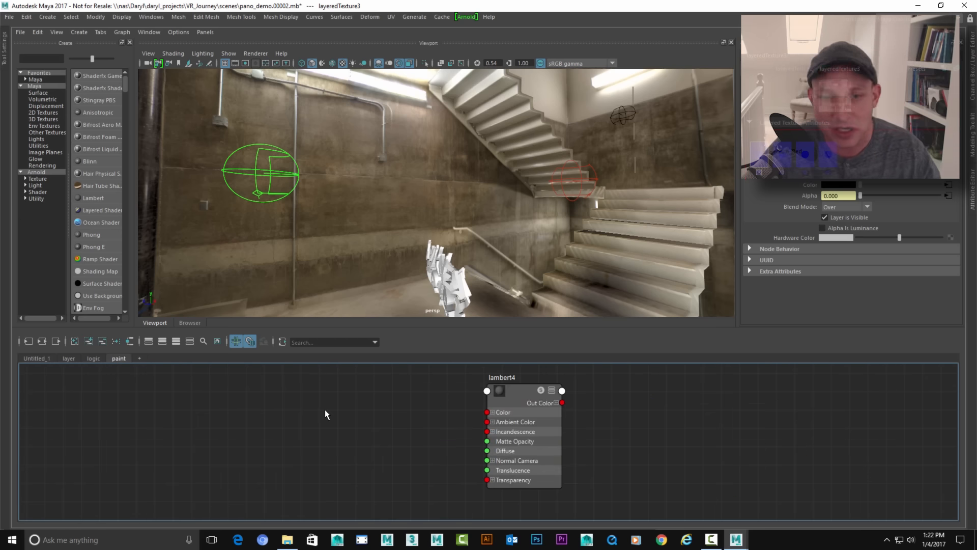
mouse_move(379, 438)
alt+middle_down()
mouse_move(373, 444)
mouse_move(383, 448)
alt+middle_up()
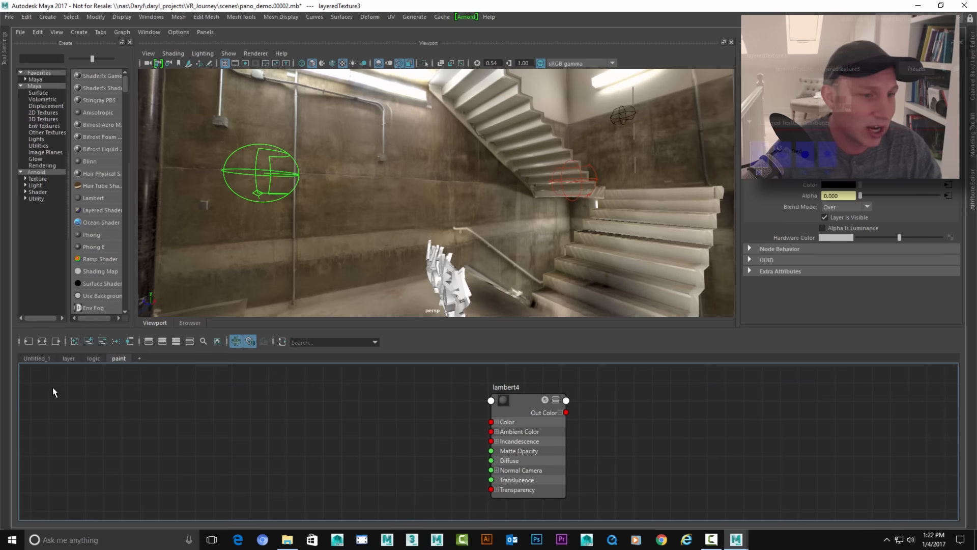
click(390, 225)
alt+right_drag(329, 229, 446, 300)
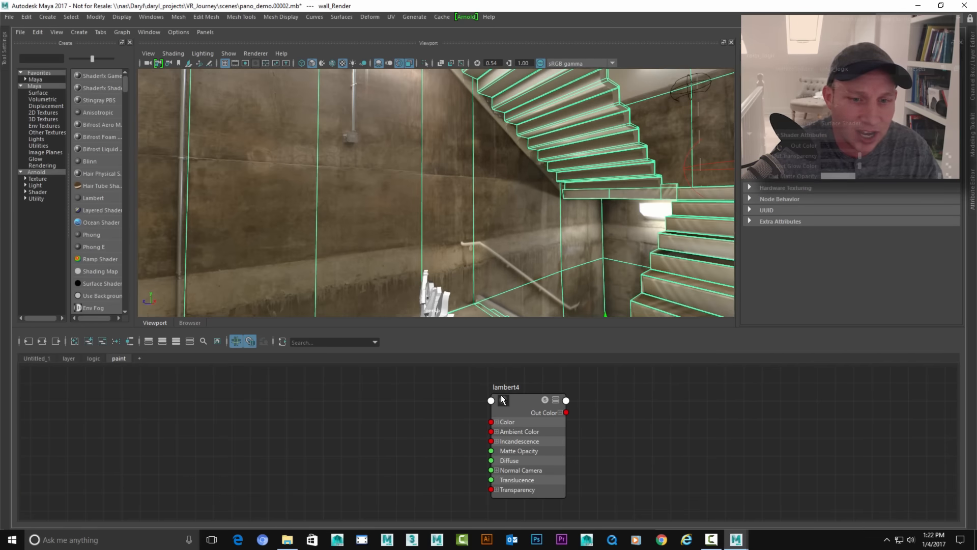
right_drag(503, 400, 507, 333)
alt+middle_drag(444, 249, 479, 243)
alt+right_drag(410, 229, 431, 235)
Start the 3D Paint tool on wall_Render, show its settings, and assign a file texture to the Color attribute.
right_click(310, 130)
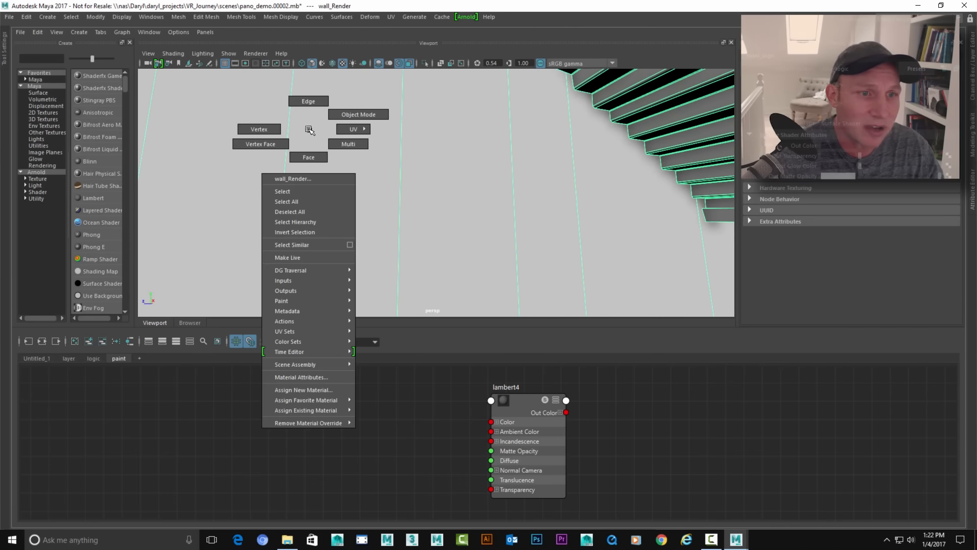
mouse_move(326, 301)
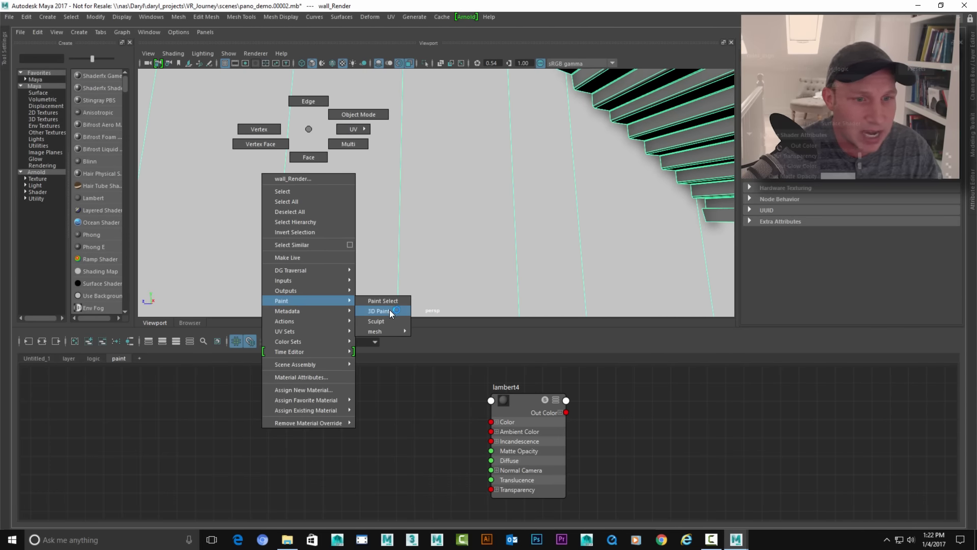
click(389, 310)
click(5, 52)
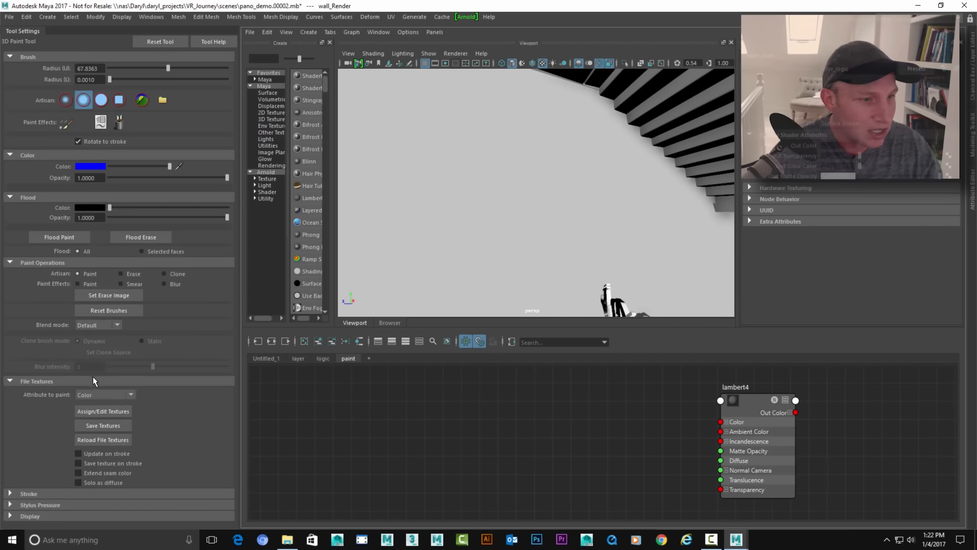
click(93, 411)
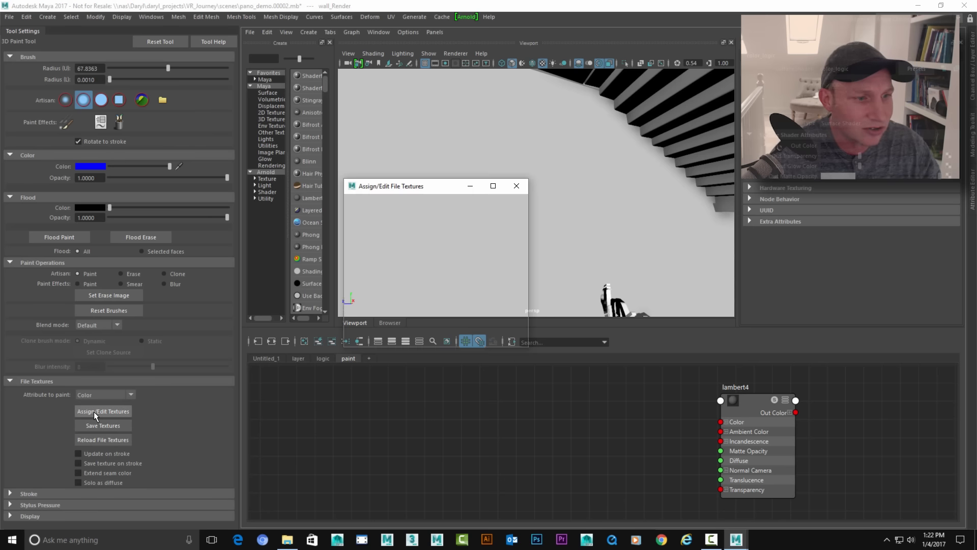
click(391, 338)
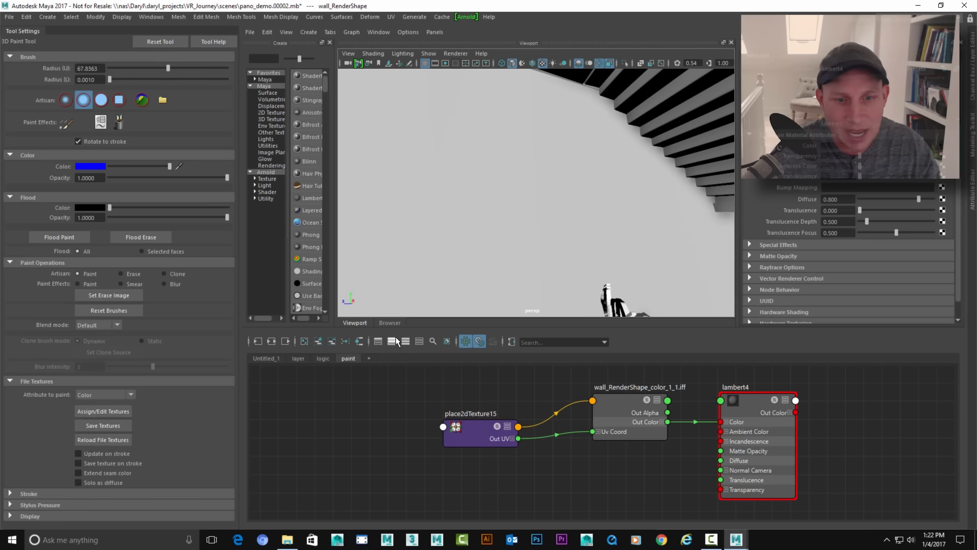
Paint the wall's far corner section green, starting with the soft brush and extending it with the solid brush.
alt+drag(554, 239, 525, 240)
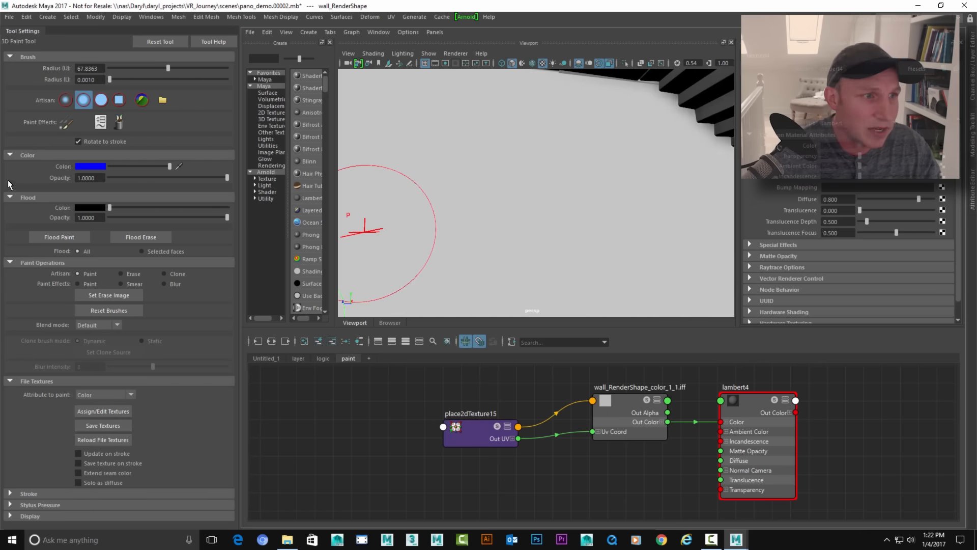
click(87, 167)
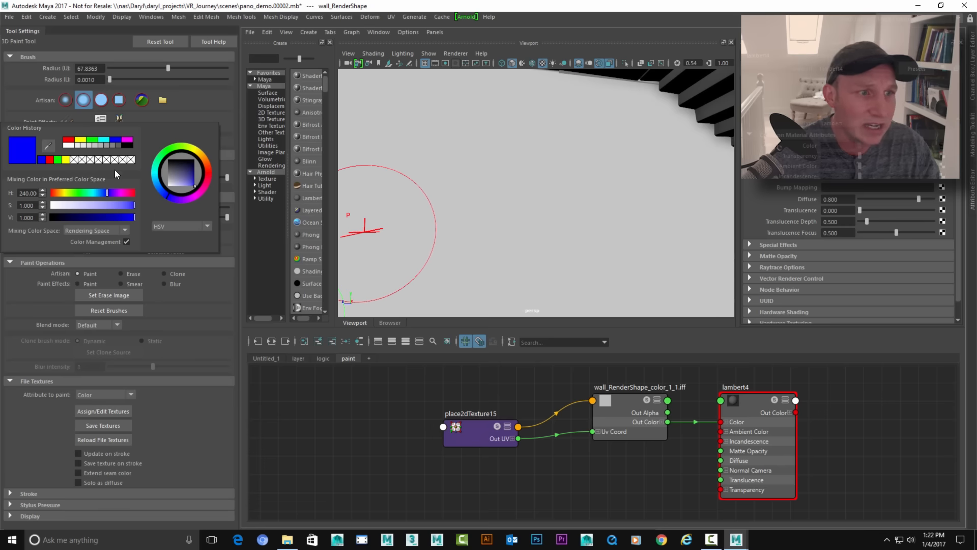
click(59, 160)
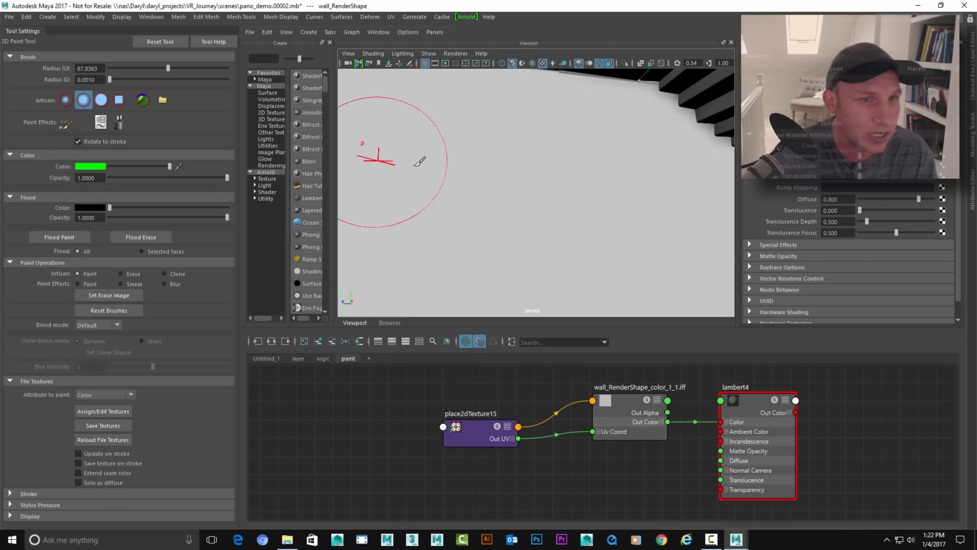
mouse_move(447, 176)
alt+mouse_down()
mouse_move(488, 203)
mouse_move(499, 192)
mouse_move(498, 241)
alt+mouse_up()
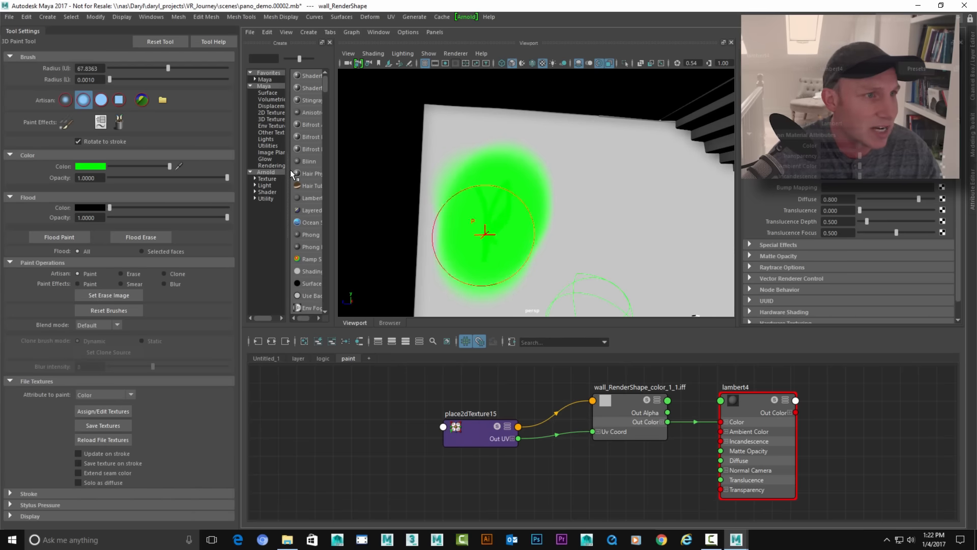
click(101, 100)
mouse_move(525, 185)
mouse_down()
mouse_move(502, 280)
mouse_move(548, 251)
mouse_move(554, 209)
mouse_move(563, 290)
mouse_move(499, 294)
mouse_move(432, 163)
mouse_up()
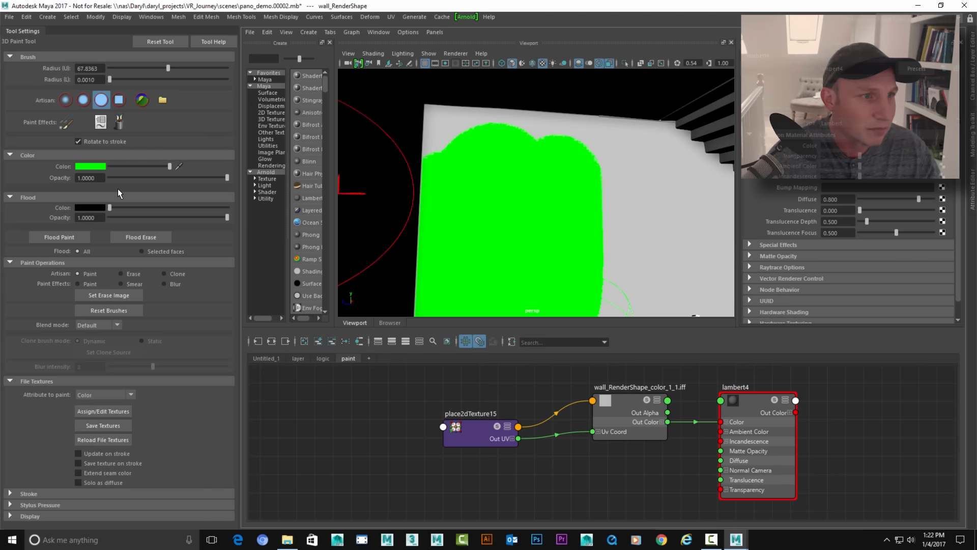
Set the paint color to red and paint the wall beside the green area along to the stairs.
click(89, 168)
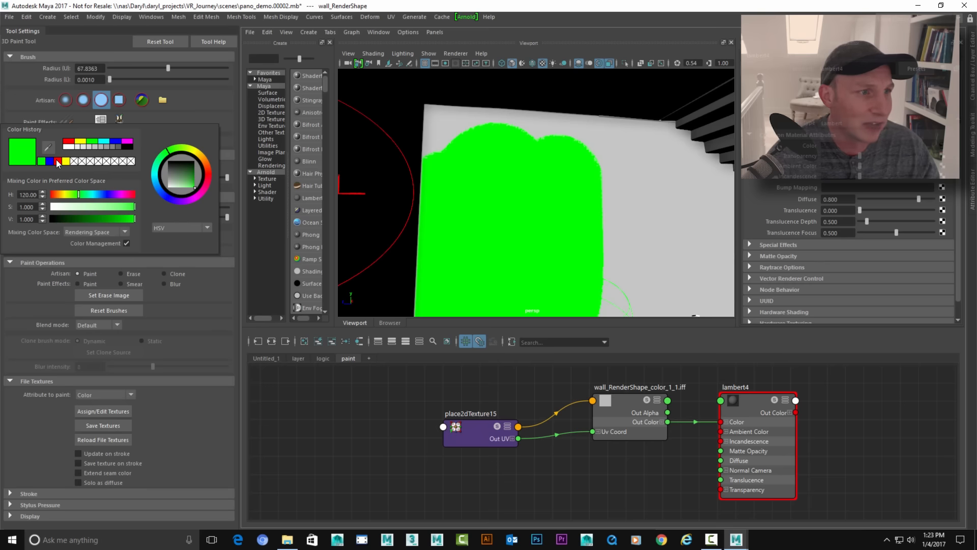
click(50, 161)
click(59, 162)
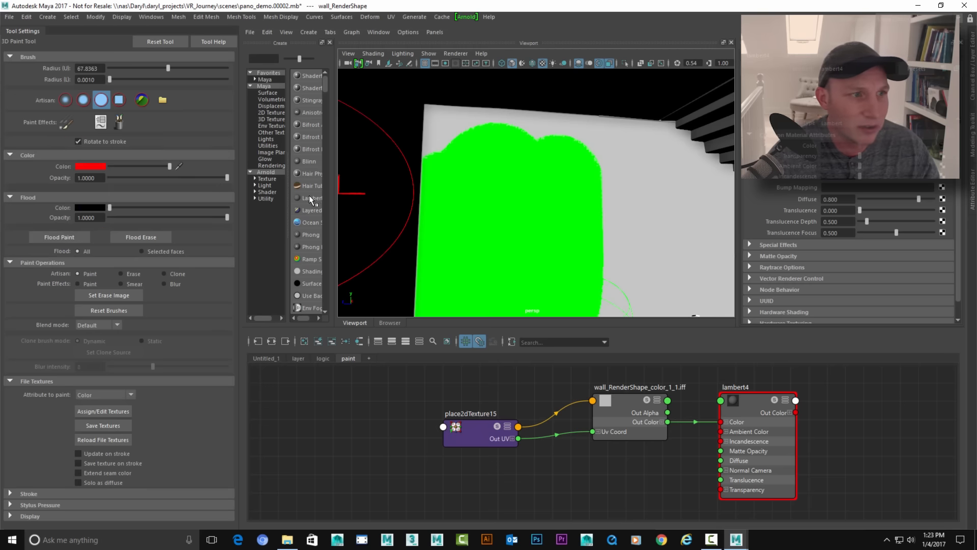
alt+middle_drag(614, 211, 543, 188)
mouse_move(560, 199)
mouse_down()
mouse_move(546, 199)
mouse_move(614, 310)
mouse_move(640, 189)
mouse_move(657, 264)
mouse_move(672, 251)
mouse_move(682, 275)
mouse_up()
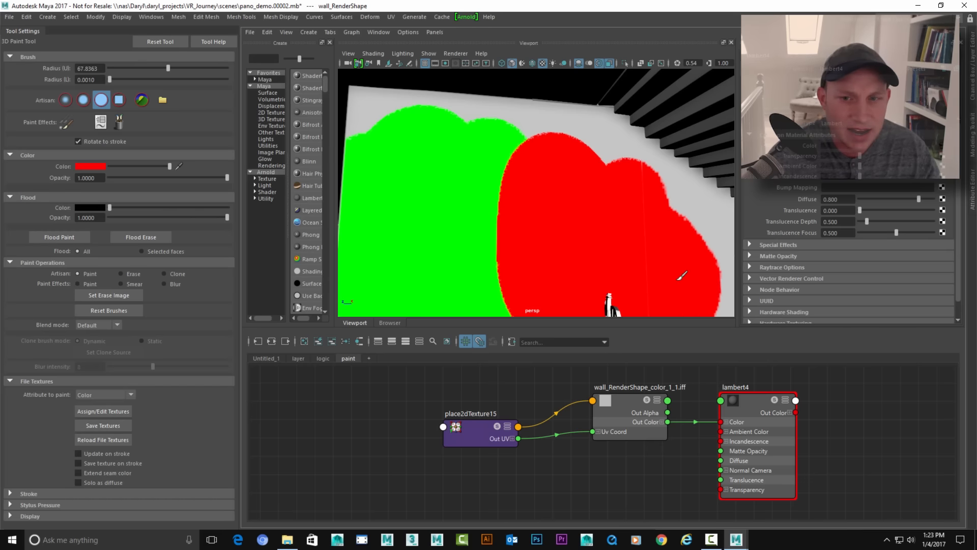
alt+middle_drag(682, 275, 568, 209)
mouse_move(601, 195)
mouse_down()
mouse_move(634, 215)
mouse_move(654, 176)
mouse_move(547, 67)
mouse_move(622, 283)
mouse_up()
Extend the red paint over the wall above the stairs toward the blue projection sphere.
alt+drag(653, 207, 488, 212)
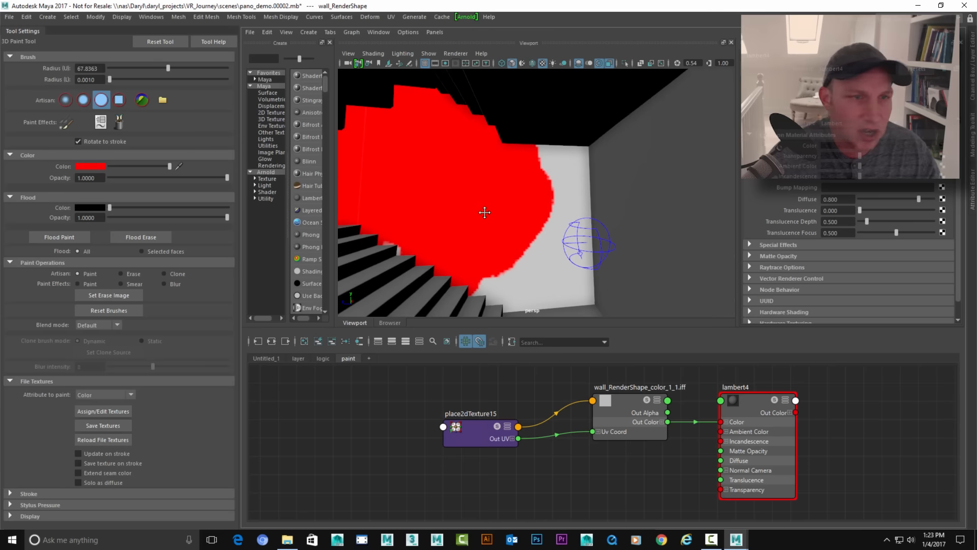
click(83, 165)
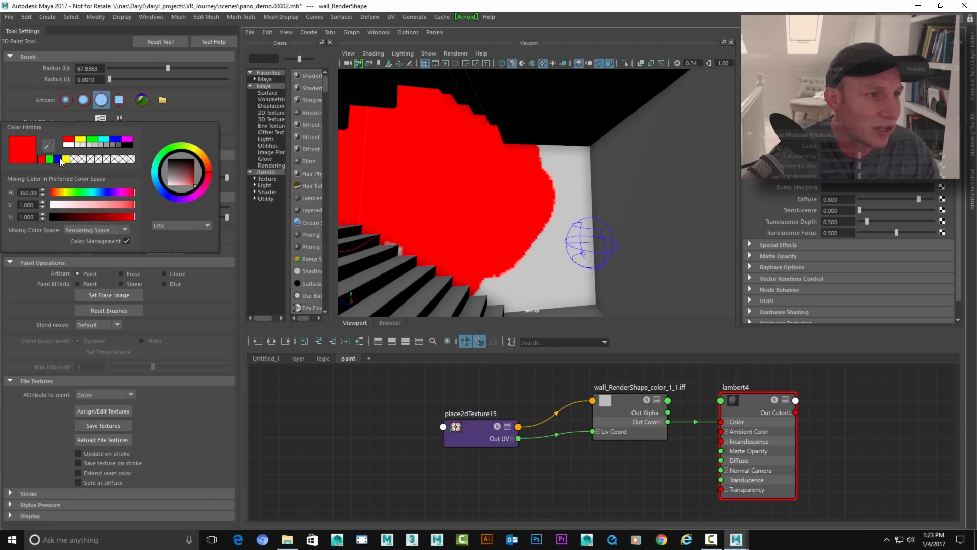
mouse_move(477, 265)
mouse_down()
mouse_move(522, 270)
mouse_move(551, 207)
mouse_up()
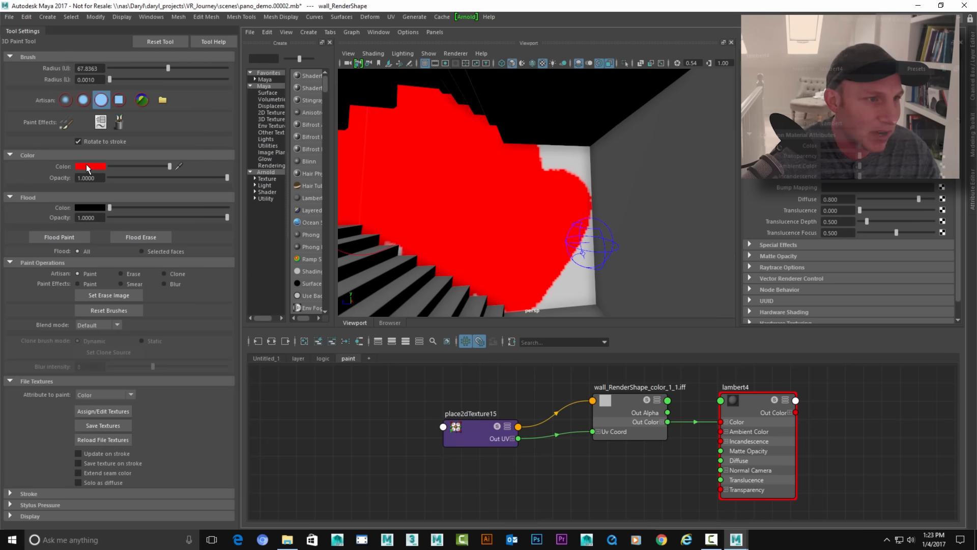
Set the paint color to blue and blend the border between the wall's green and red areas.
click(87, 166)
click(60, 162)
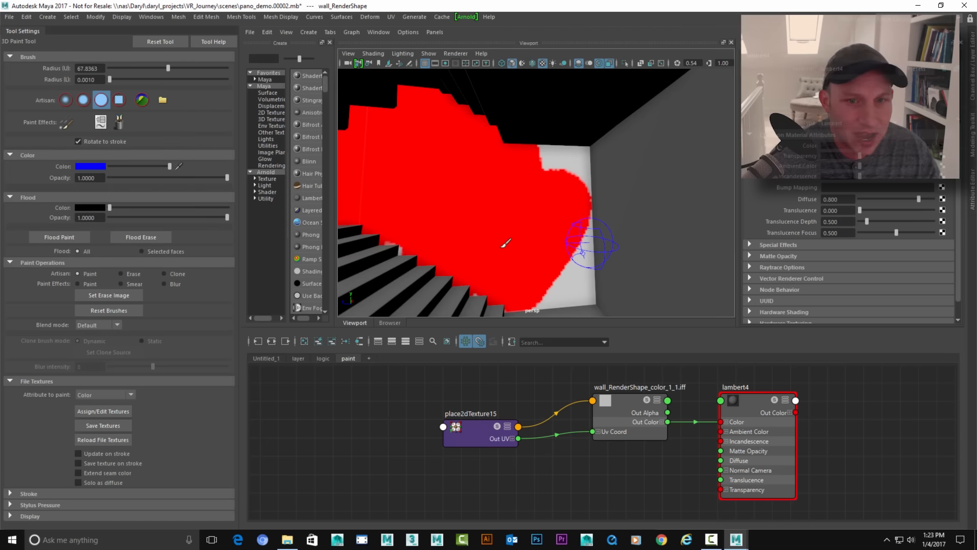
mouse_move(514, 249)
mouse_down()
mouse_move(563, 174)
mouse_move(552, 303)
mouse_move(517, 251)
mouse_move(585, 163)
mouse_move(580, 300)
mouse_move(524, 135)
mouse_move(508, 283)
mouse_move(514, 256)
mouse_move(528, 255)
mouse_move(519, 245)
mouse_move(621, 267)
mouse_move(563, 258)
mouse_move(526, 227)
mouse_move(519, 252)
mouse_move(496, 192)
mouse_move(495, 296)
mouse_move(494, 142)
mouse_up()
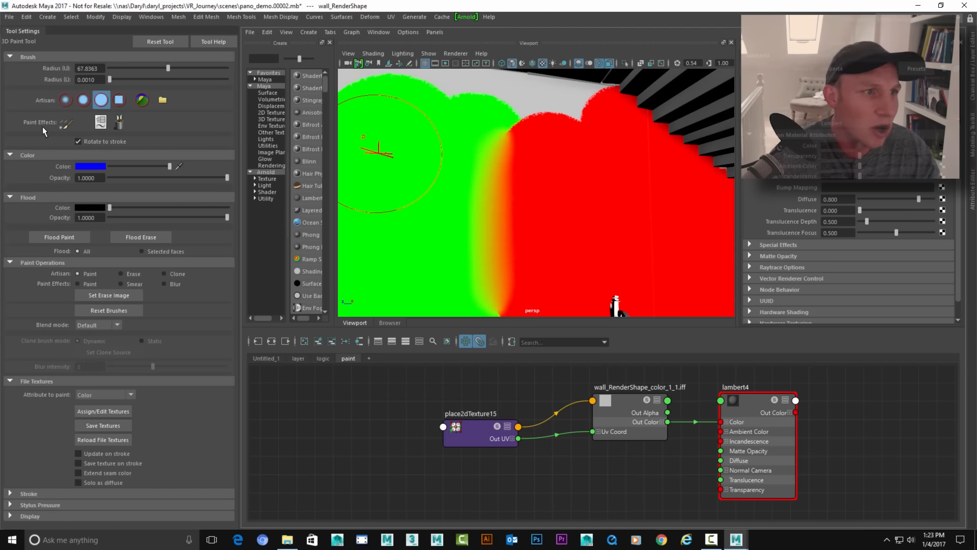
Leave the 3D Paint tool by switching to the Move tool, and close the tool settings to widen the workspace.
click(83, 100)
mouse_move(501, 183)
alt+mouse_down()
mouse_move(489, 187)
mouse_move(485, 229)
mouse_move(484, 201)
mouse_move(478, 285)
mouse_move(499, 157)
mouse_move(490, 192)
mouse_move(618, 218)
mouse_move(510, 222)
mouse_move(573, 220)
mouse_move(547, 220)
mouse_move(554, 226)
alt+mouse_up()
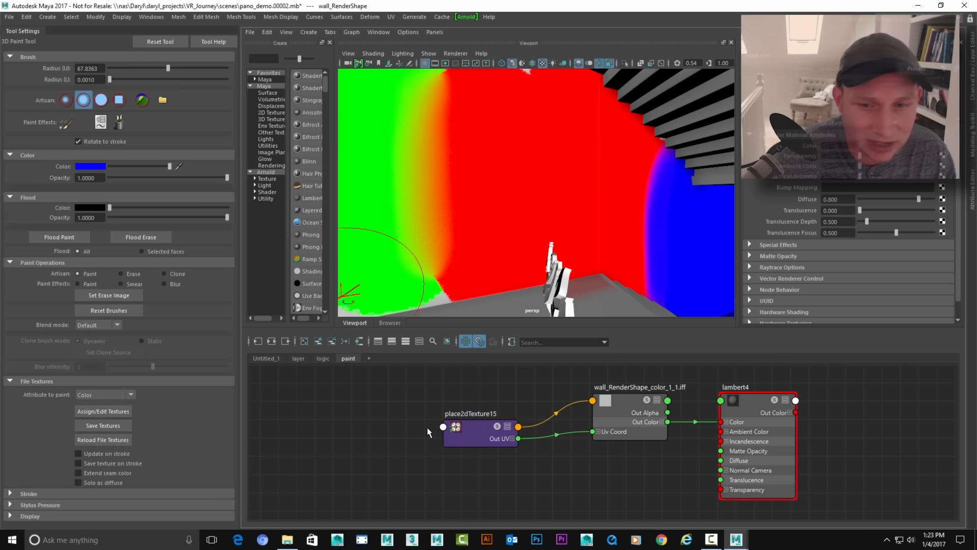
drag(457, 417, 482, 430)
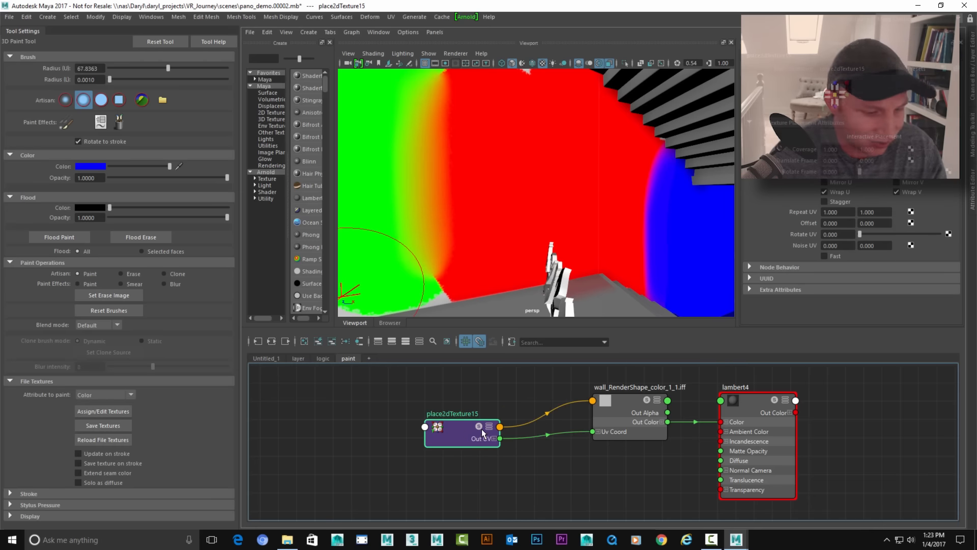
key(w)
click(459, 395)
middle_drag(442, 386, 554, 398)
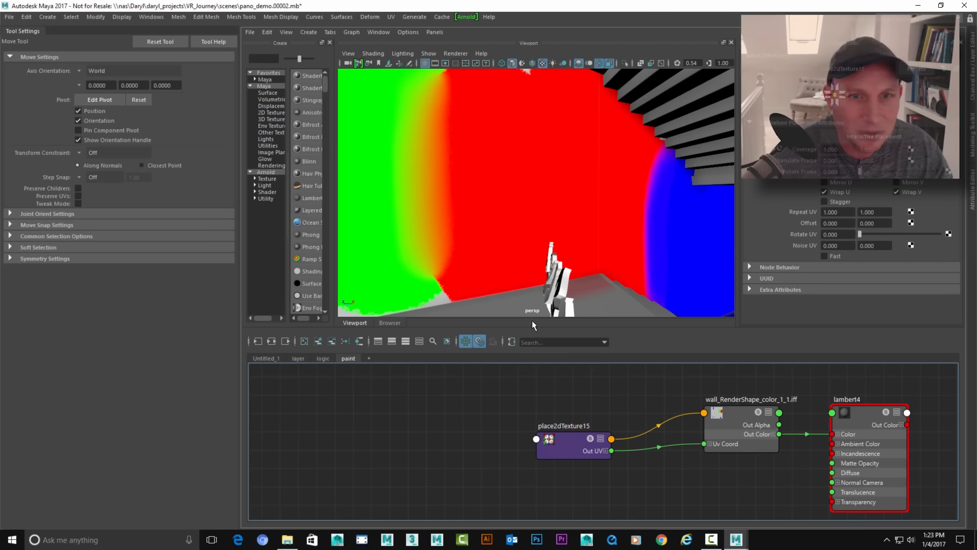
alt+drag(501, 188, 526, 206)
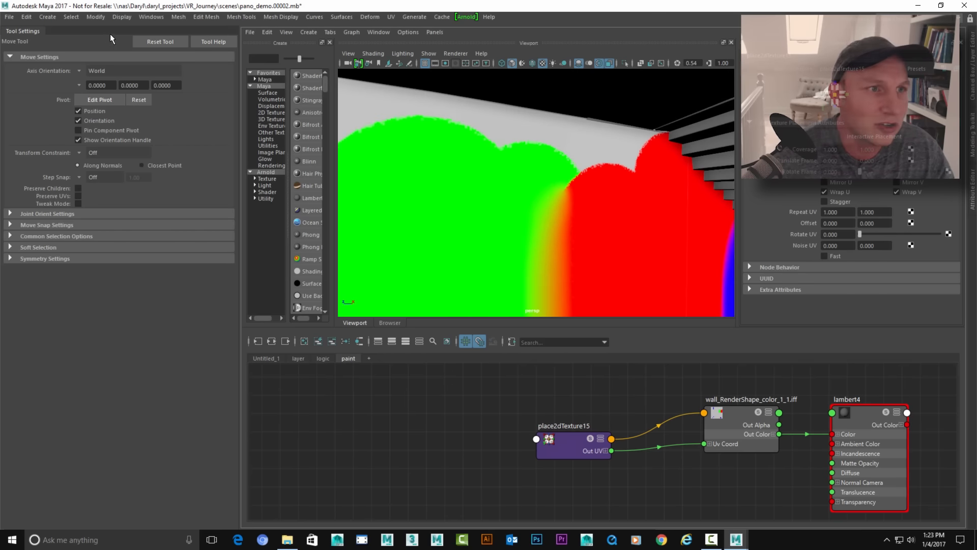
click(21, 31)
scroll(312, 185, up, 2)
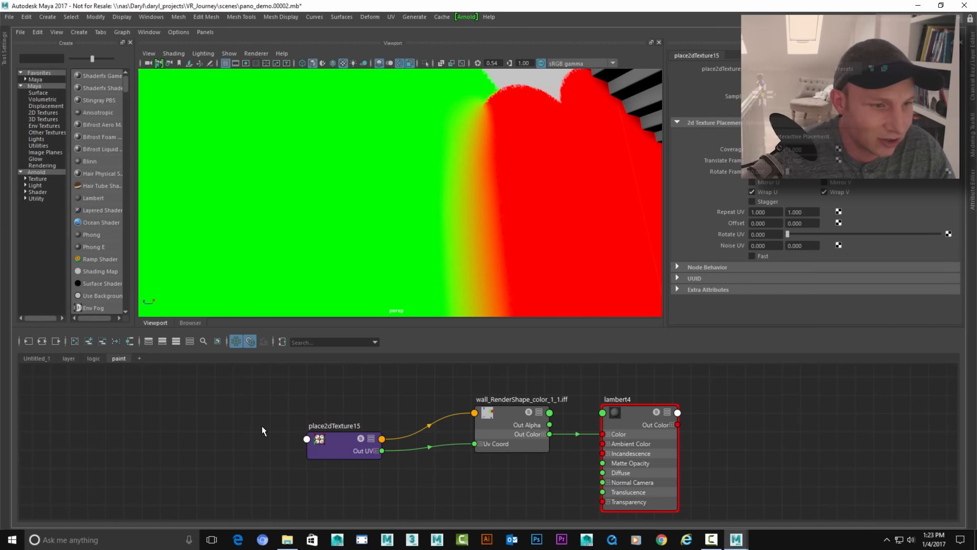
middle_drag(302, 416, 401, 406)
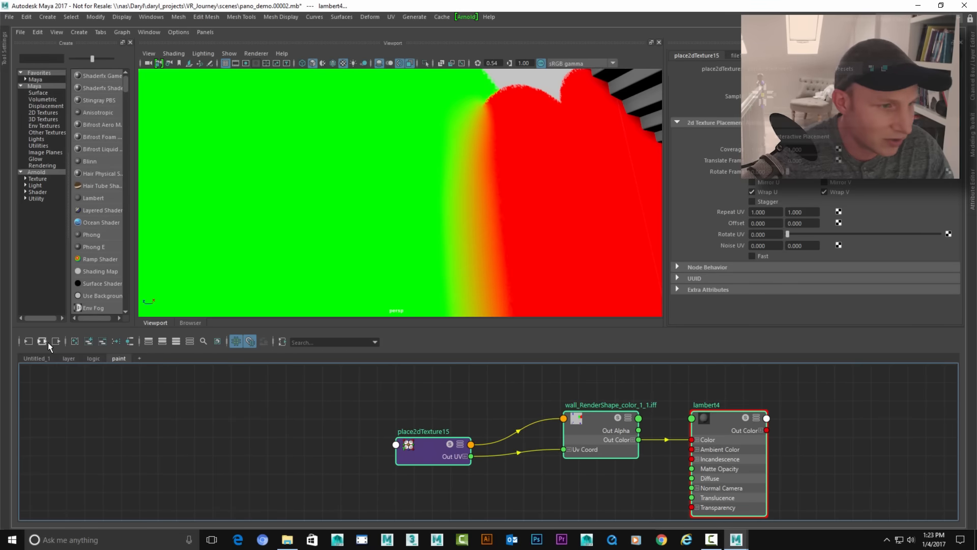
Create a surfaceShader node in the paint graph and brighten its out color slightly to dark grey.
click(227, 443)
key(Tab)
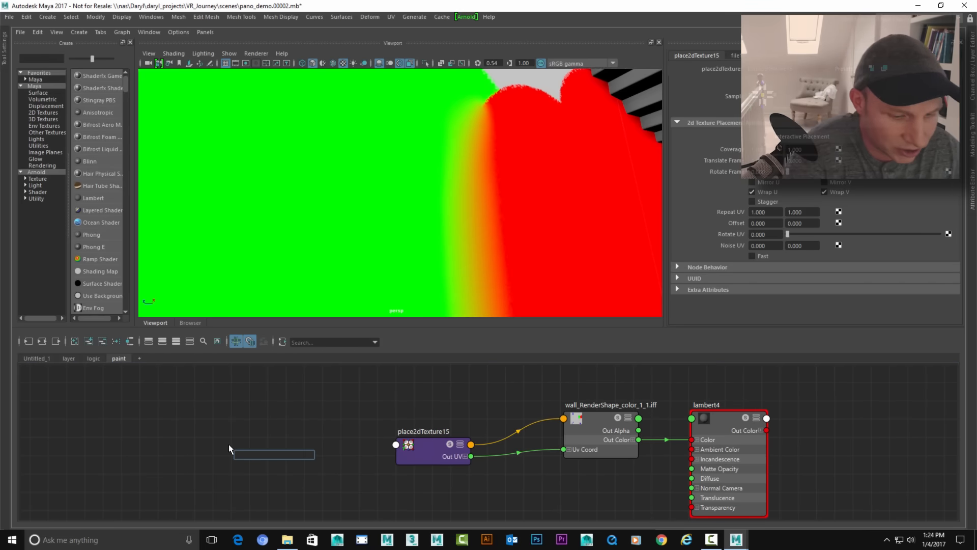
text(surface)
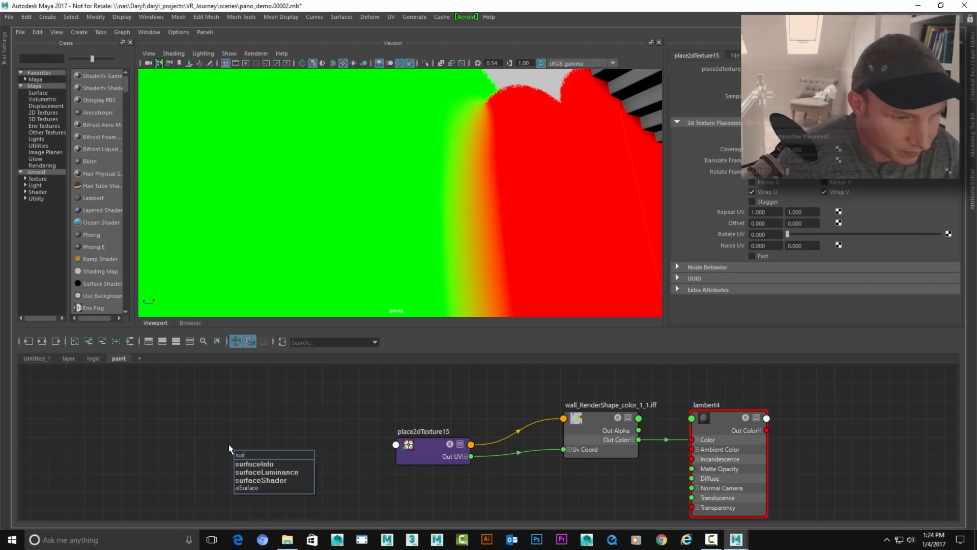
key(Down)
key(Down)
key(Down)
key(Return)
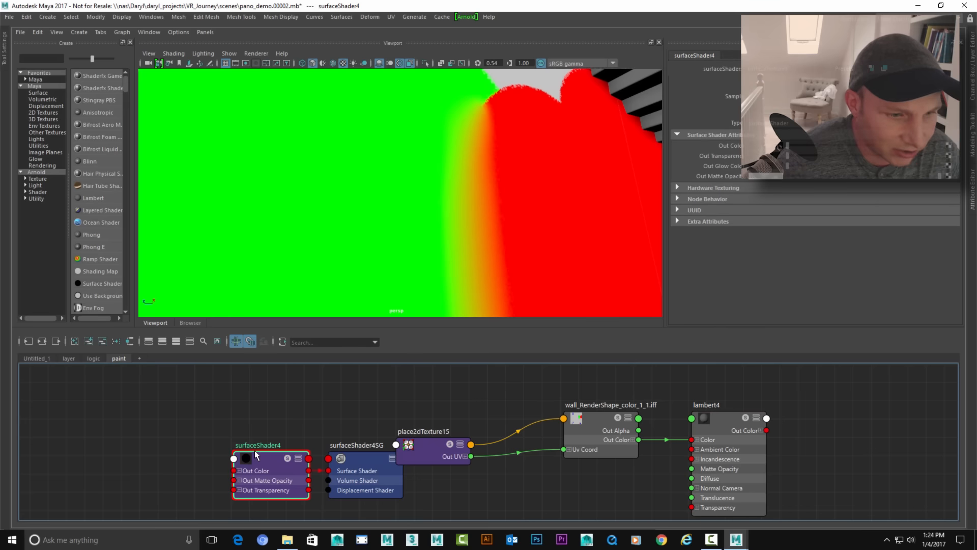
drag(788, 147, 818, 148)
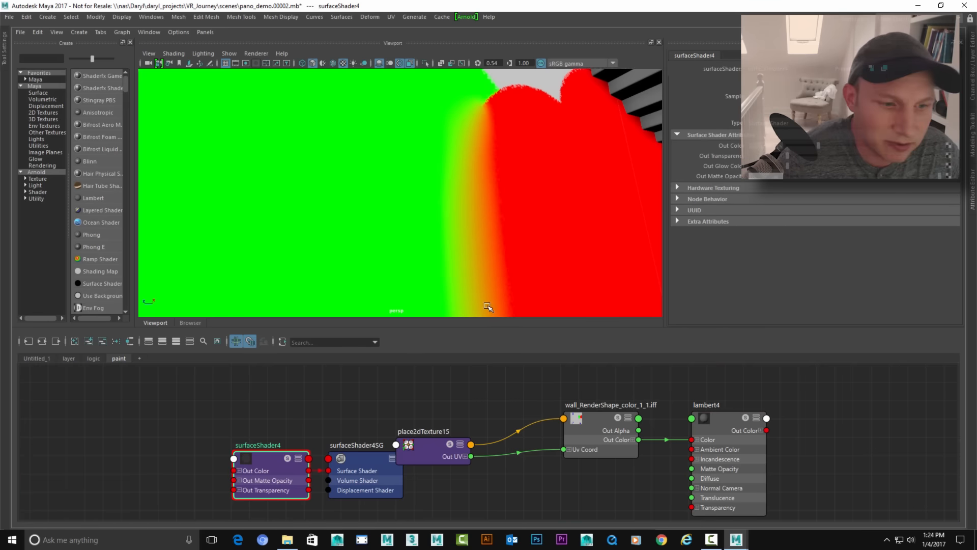
Assign the new surface shader to the wall and graph only that shader's input and output connections.
drag(285, 444, 283, 430)
click(323, 206)
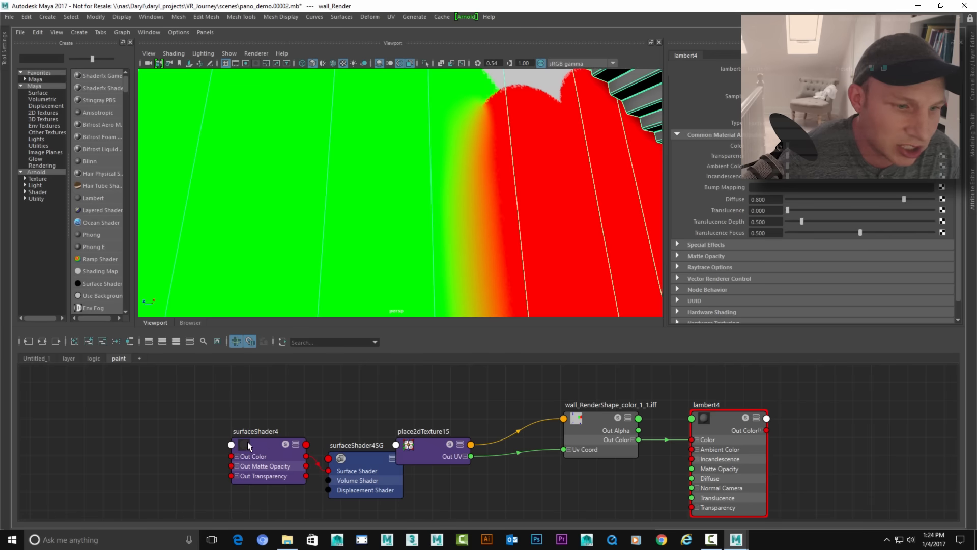
right_drag(247, 441, 254, 366)
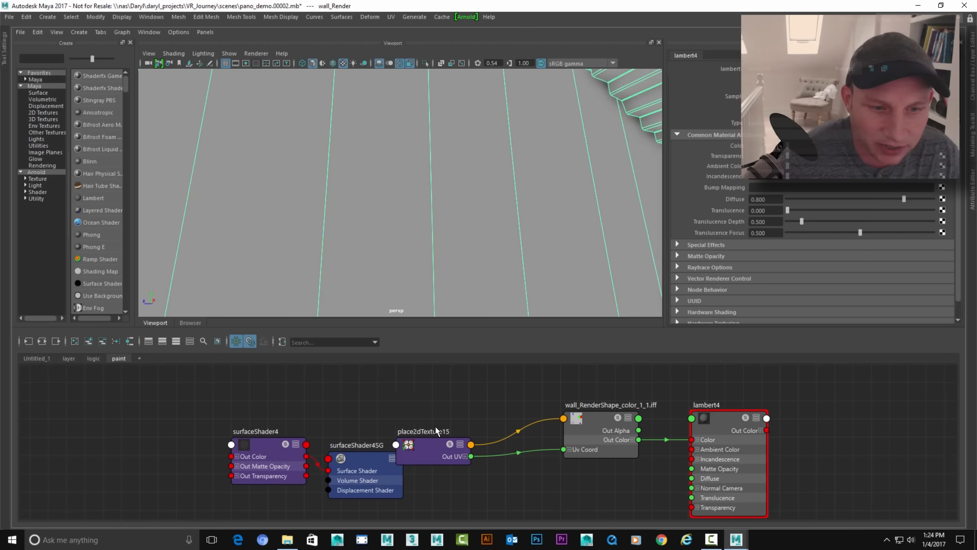
alt+middle_drag(366, 403, 471, 397)
click(348, 435)
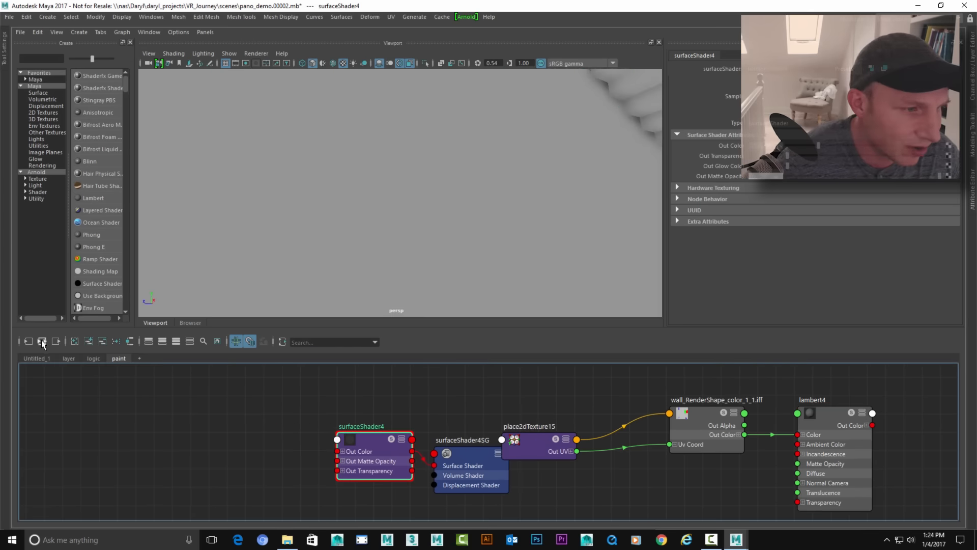
click(42, 341)
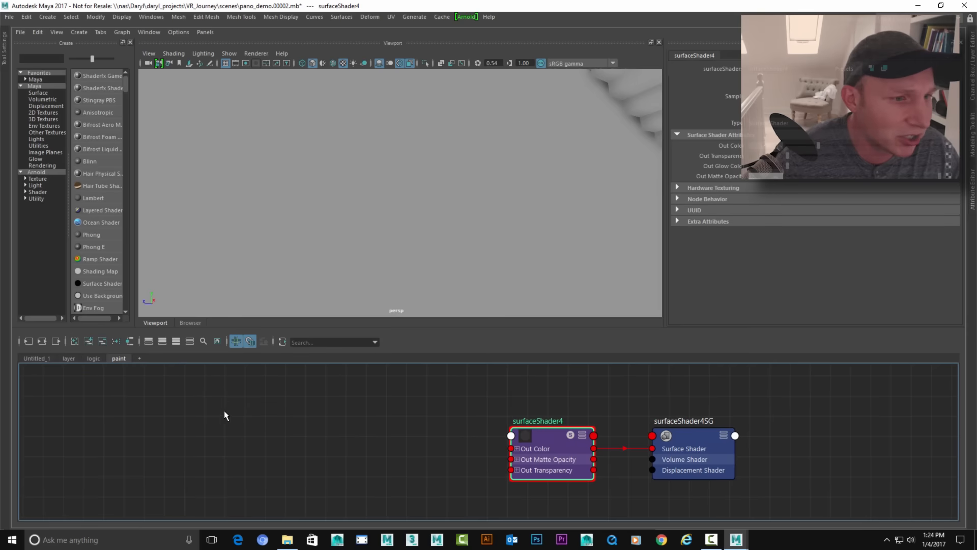
Add the painted color mask texture file10 to the graph beside the surface shader and enlarge its swatch.
click(192, 322)
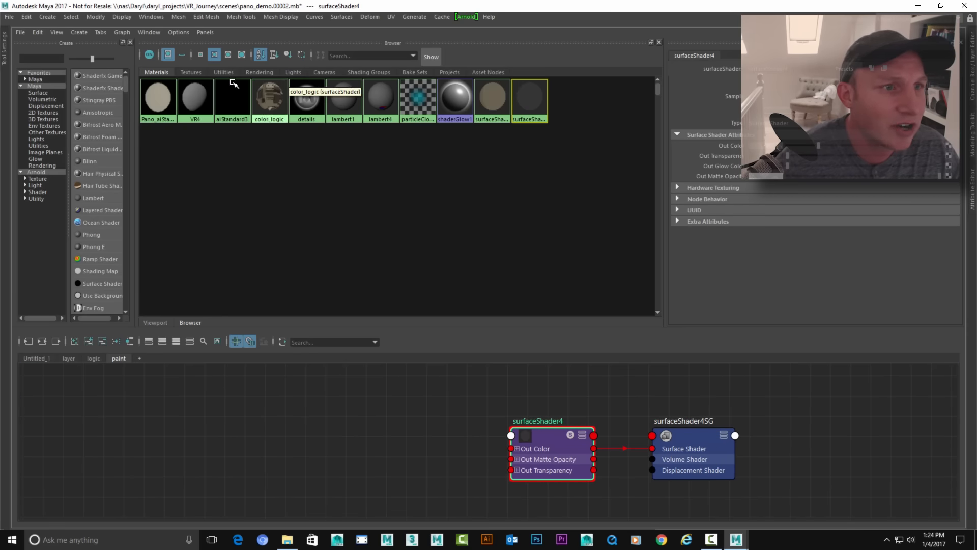
click(188, 71)
middle_drag(233, 98, 268, 436)
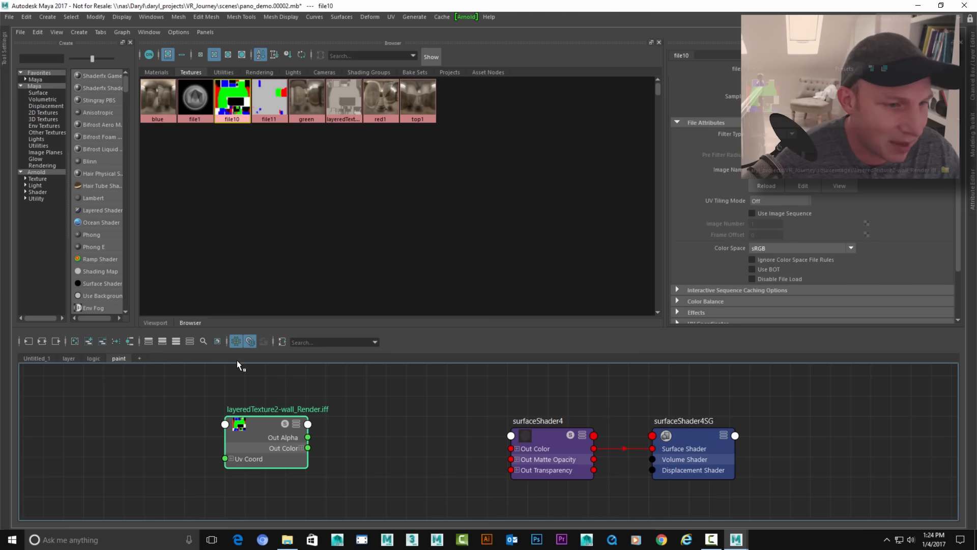
click(218, 343)
drag(270, 446, 351, 444)
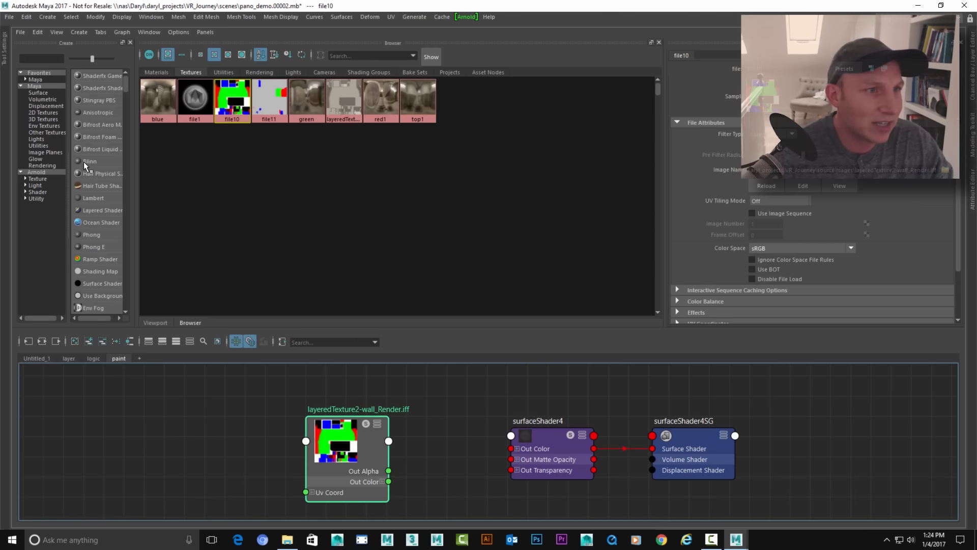
Create a Layered Texture node and place it between the mask texture and the surface shader.
click(151, 323)
alt+middle_drag(448, 392, 433, 409)
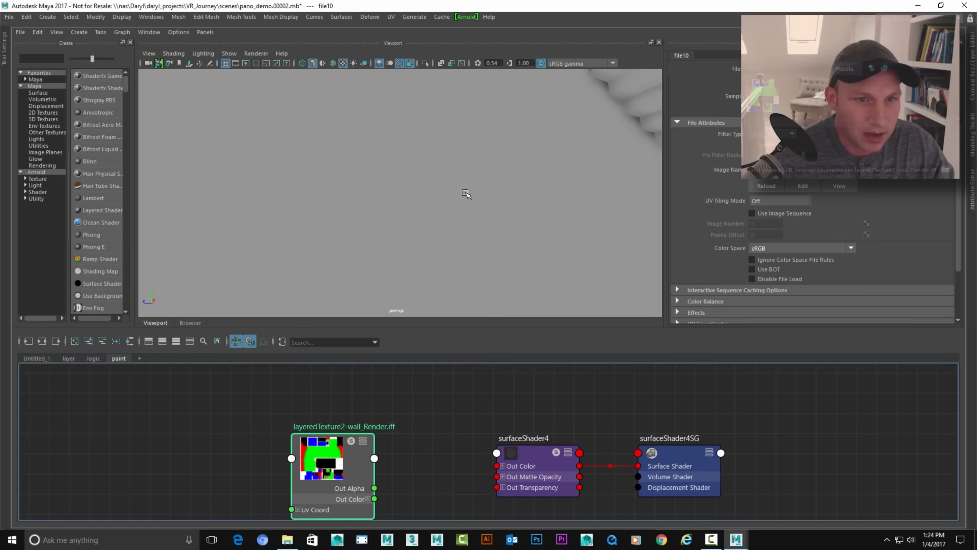
alt+right_drag(467, 193, 275, 253)
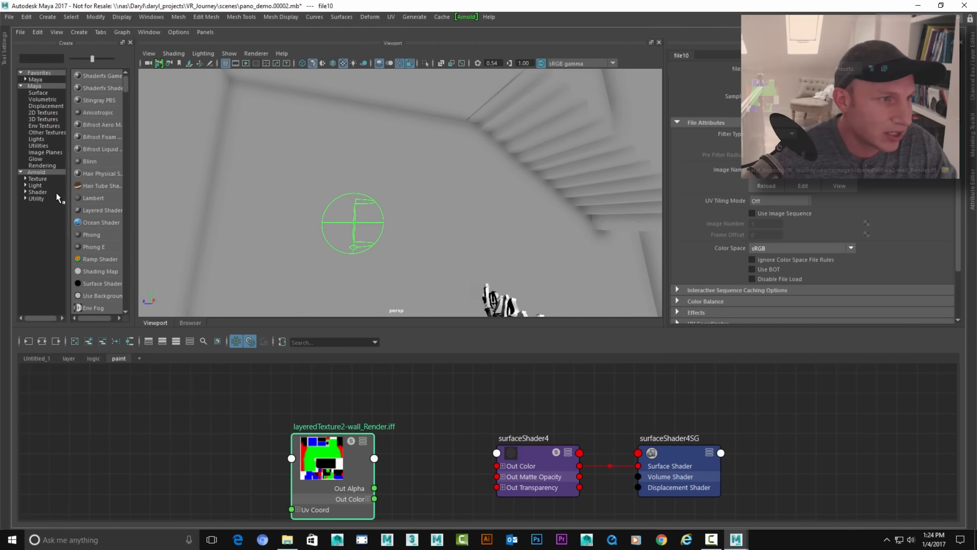
click(39, 132)
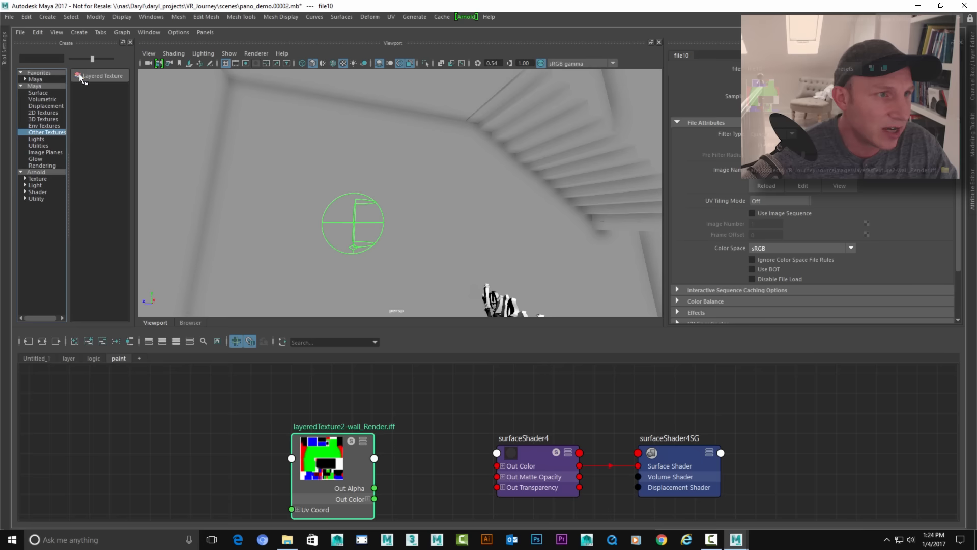
middle_drag(359, 334, 423, 427)
drag(449, 434, 449, 406)
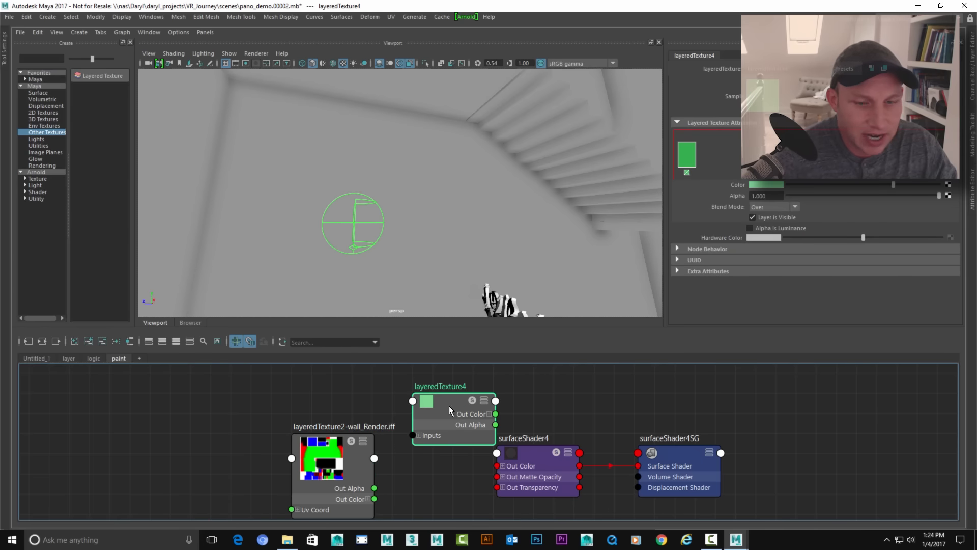
drag(369, 441, 307, 421)
drag(439, 409, 398, 428)
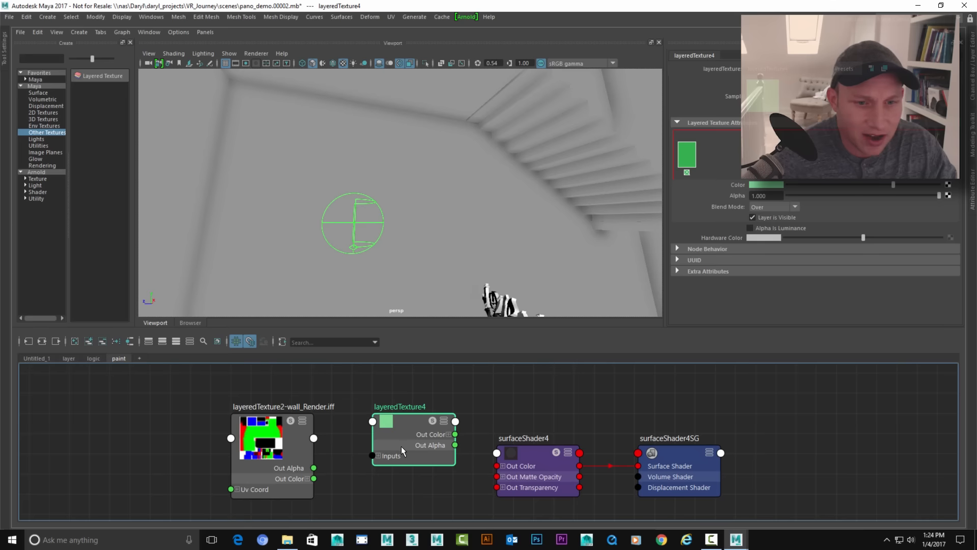
Connect the layered texture's Out Color to the surface shader's Out Color and line up the nodes.
drag(498, 467, 497, 466)
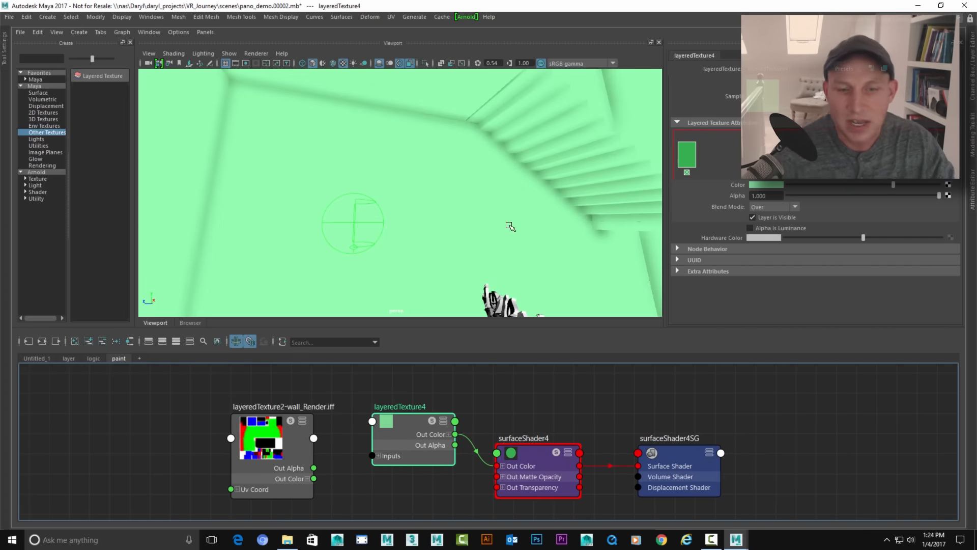
drag(410, 426, 412, 444)
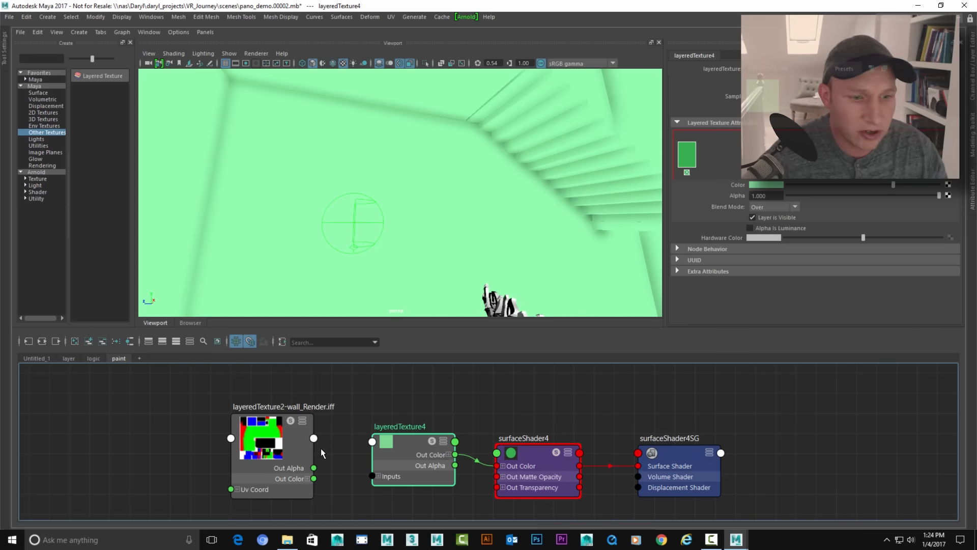
alt+middle_drag(320, 447, 310, 444)
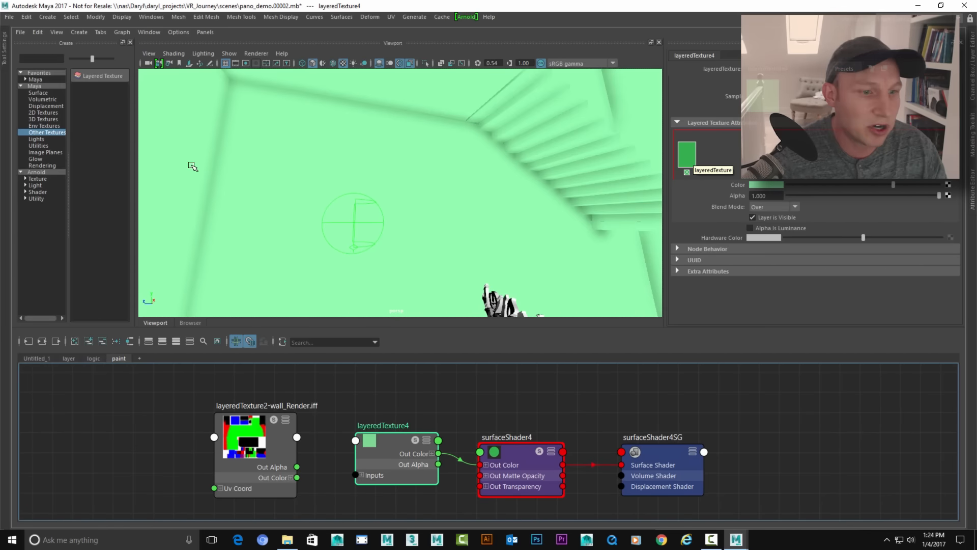
Assign the green panorama projection to the color of the layered texture's first layer and inspect it around its placement sphere.
click(189, 322)
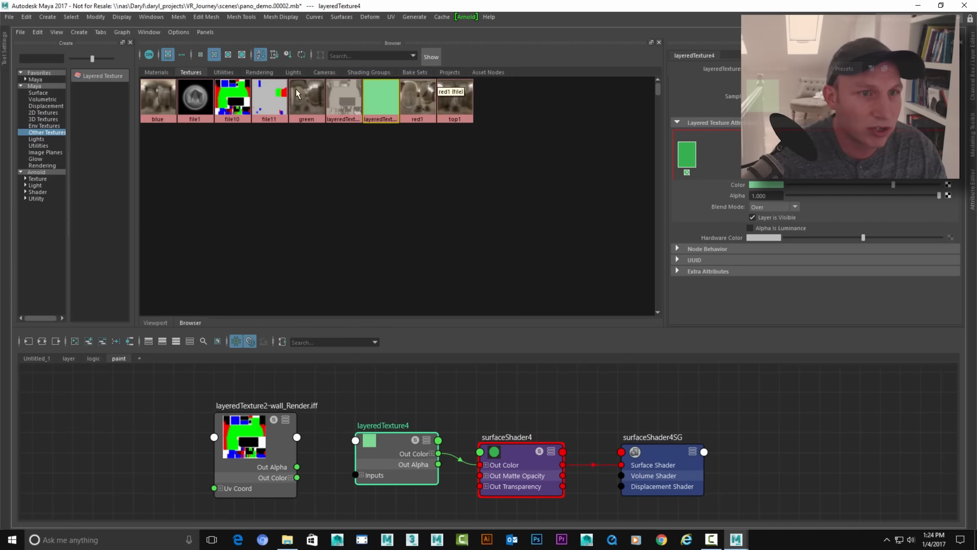
click(224, 72)
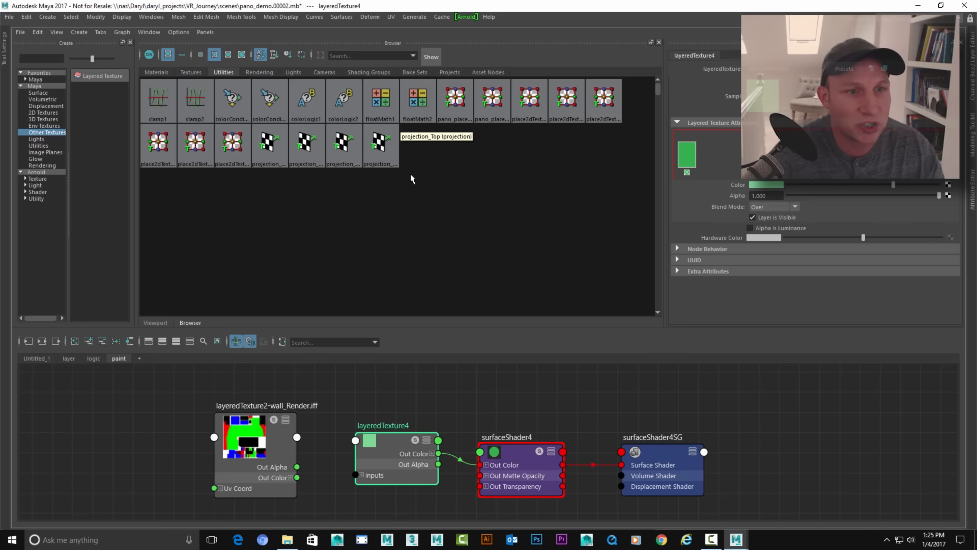
middle_drag(314, 143, 704, 185)
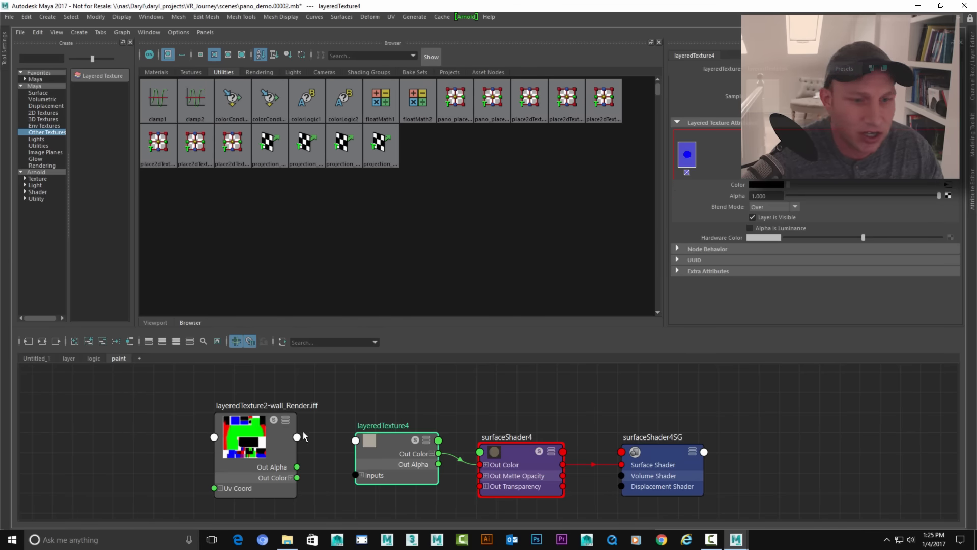
click(157, 322)
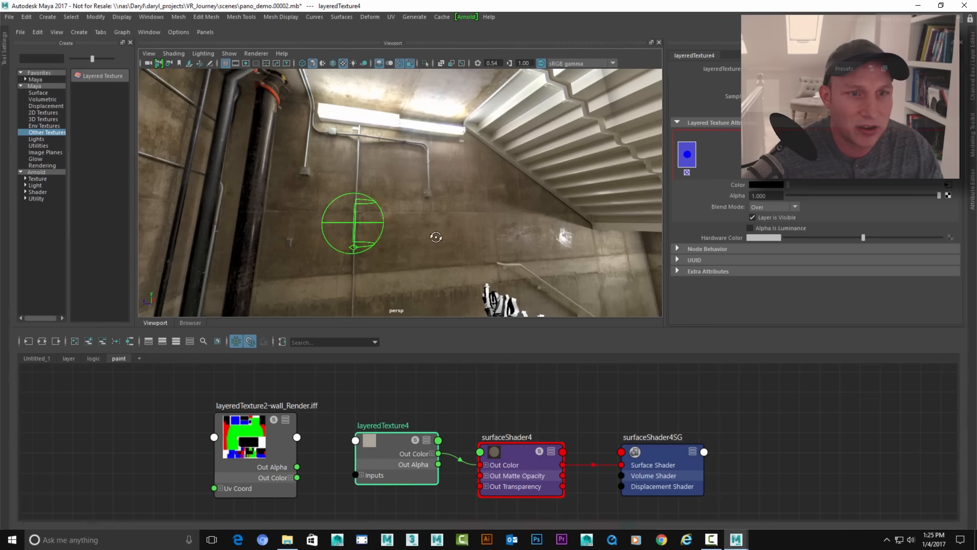
click(350, 266)
alt+drag(350, 267, 473, 240)
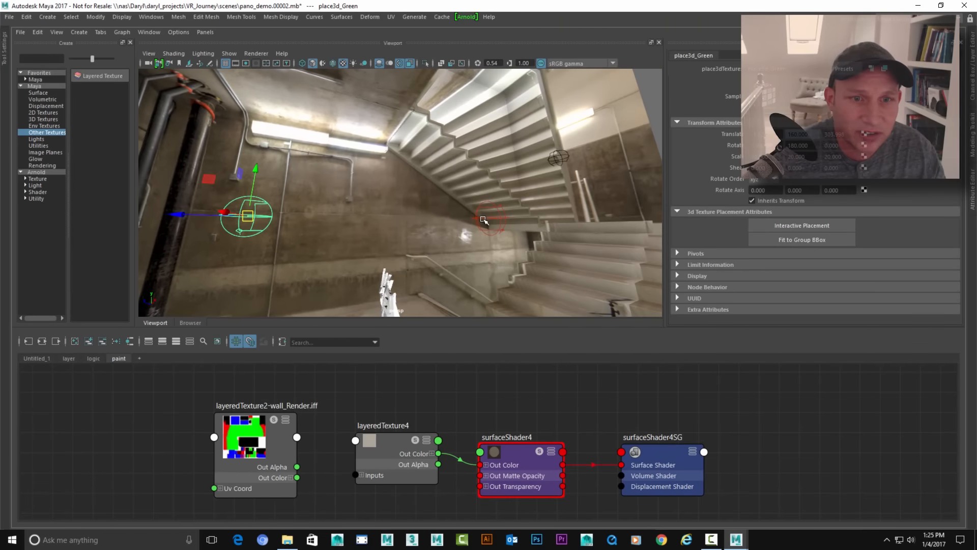
Add a second layer to the layered texture and assign projection_Red to its color.
click(483, 220)
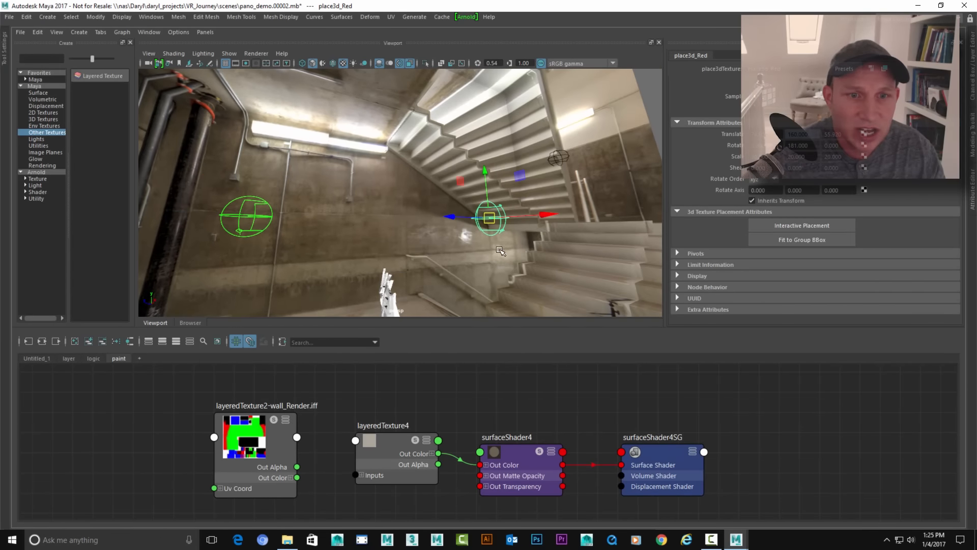
click(397, 444)
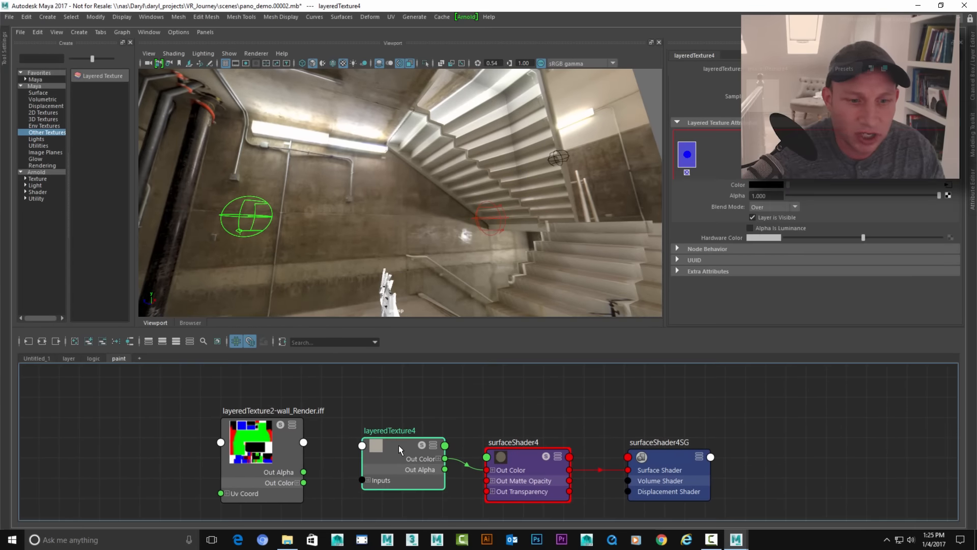
click(706, 165)
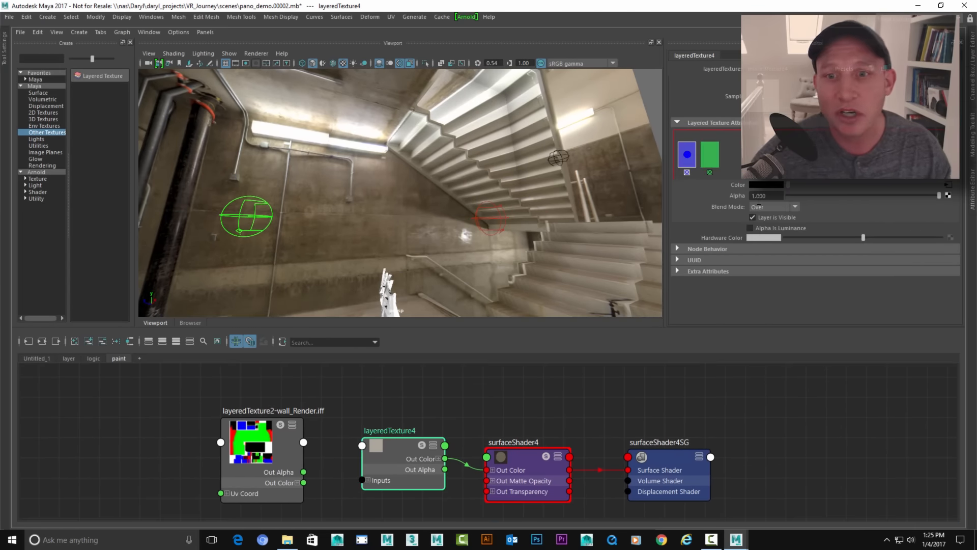
click(714, 168)
click(189, 322)
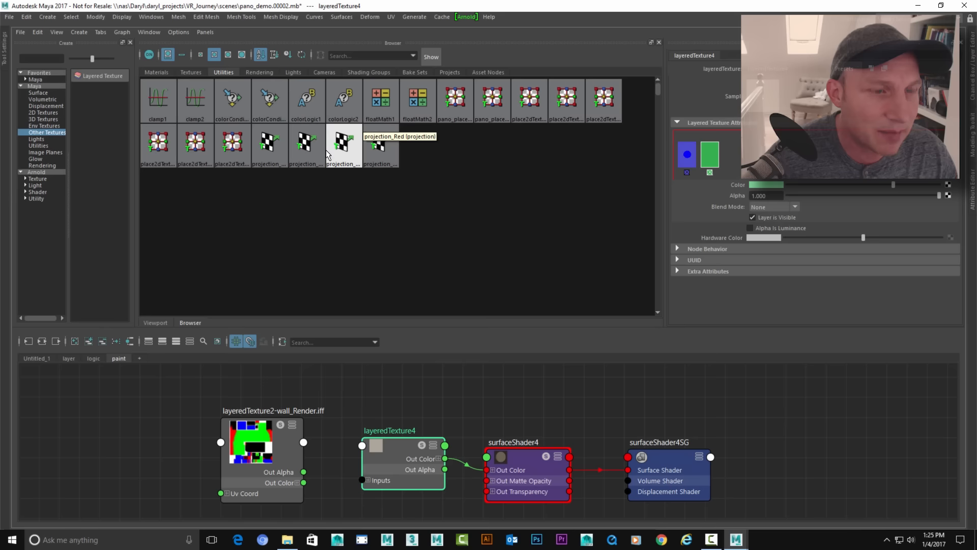
middle_drag(342, 146, 710, 154)
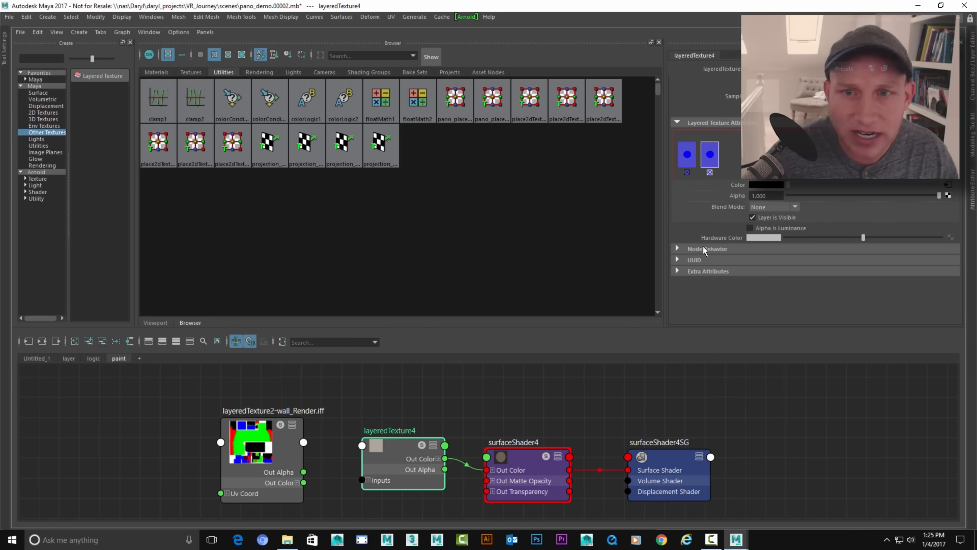
Connect the mask texture's Out Color G to the Alpha of the layered texture's first layer, Inputs[0].
click(159, 324)
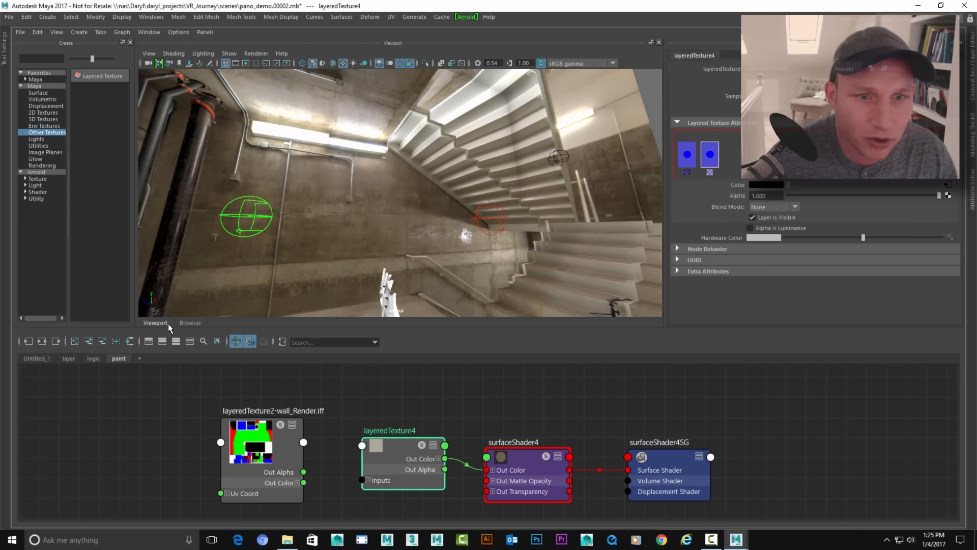
click(689, 160)
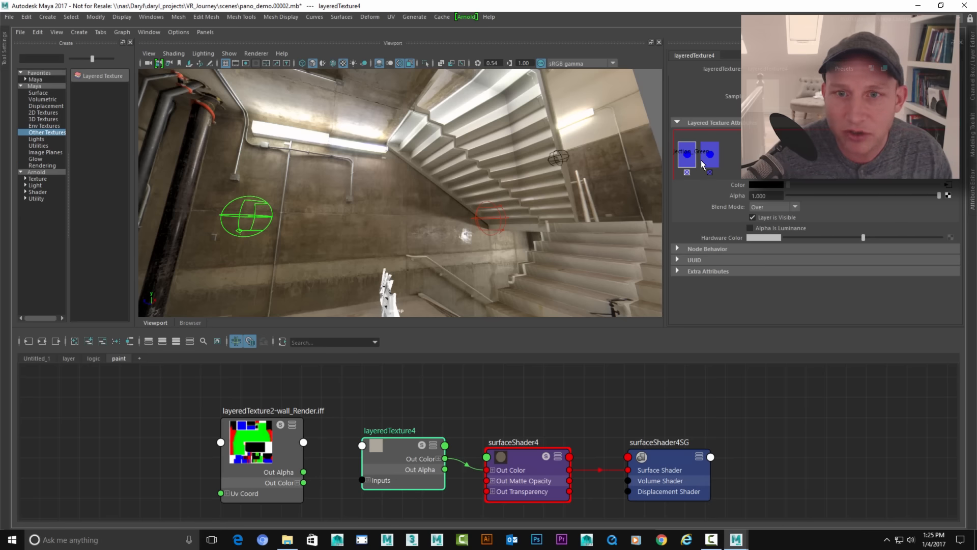
drag(932, 194, 961, 210)
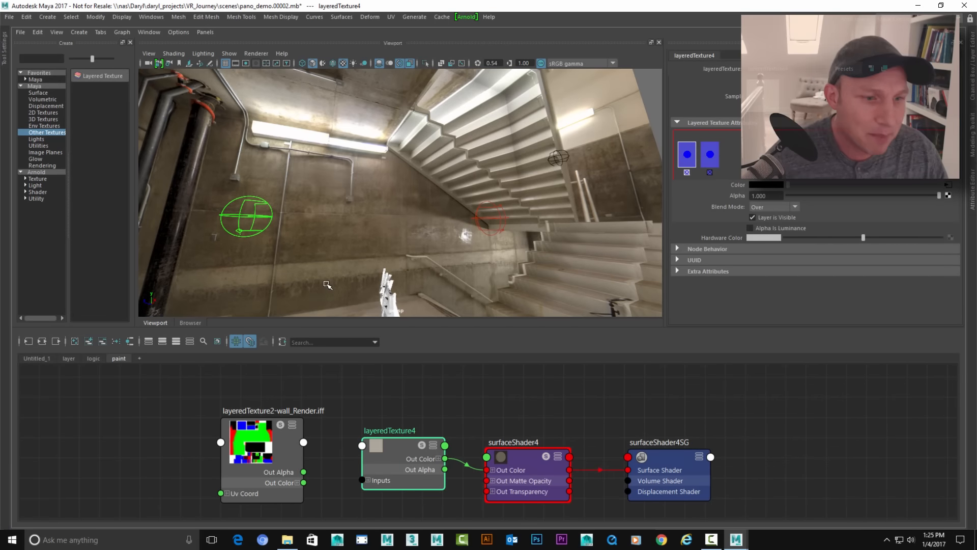
alt+middle_drag(463, 431, 472, 417)
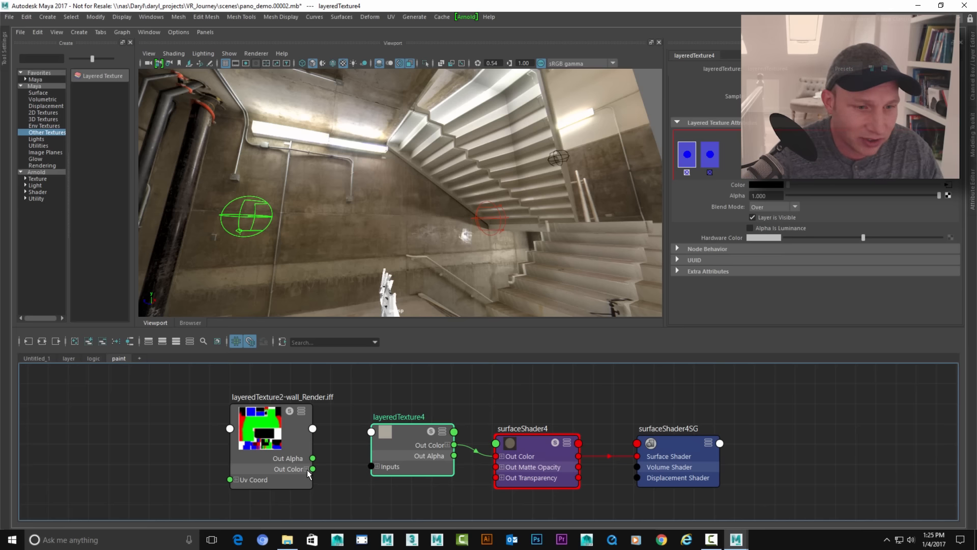
click(305, 469)
click(367, 466)
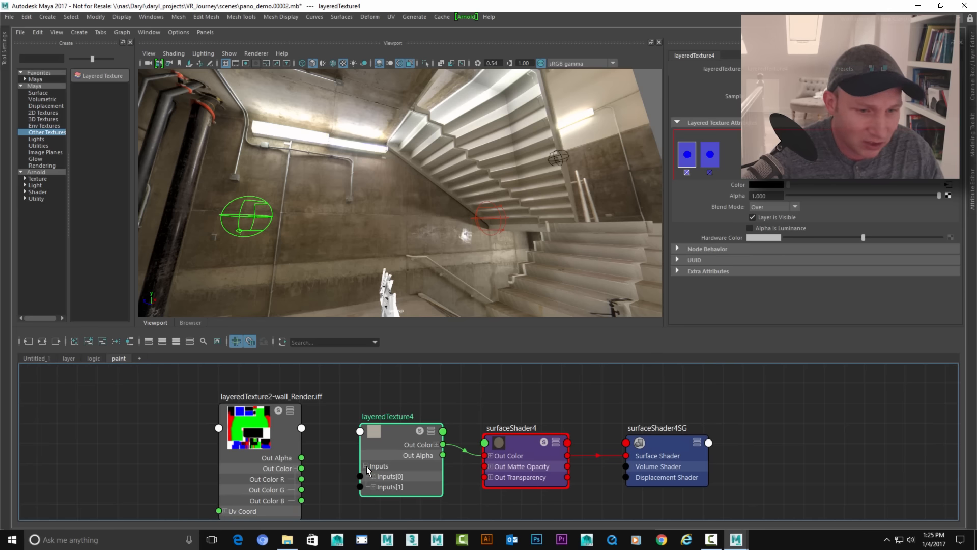
alt+middle_drag(389, 484, 397, 452)
click(381, 443)
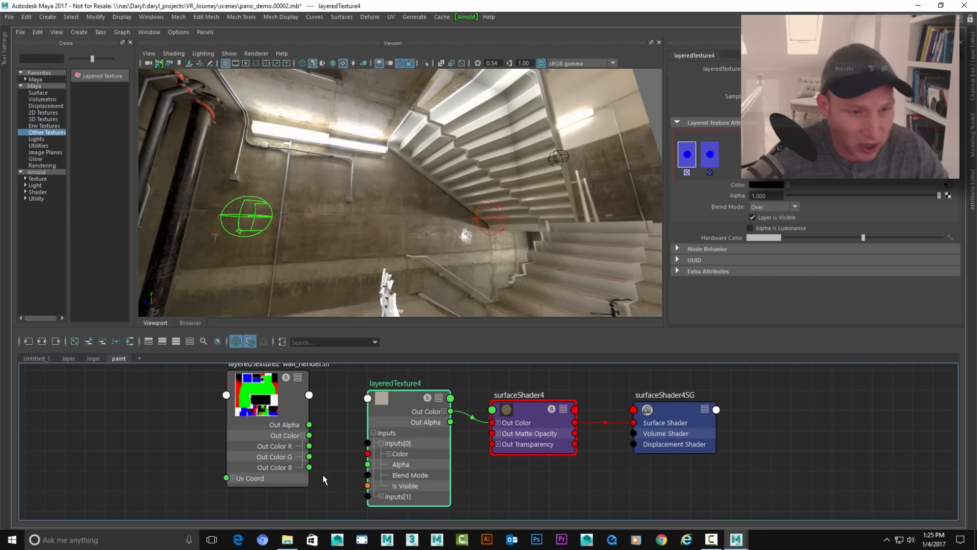
drag(309, 456, 369, 464)
Test-move the green and red placement spheres in the stairwell and undo both moves.
alt+middle_drag(414, 207, 361, 227)
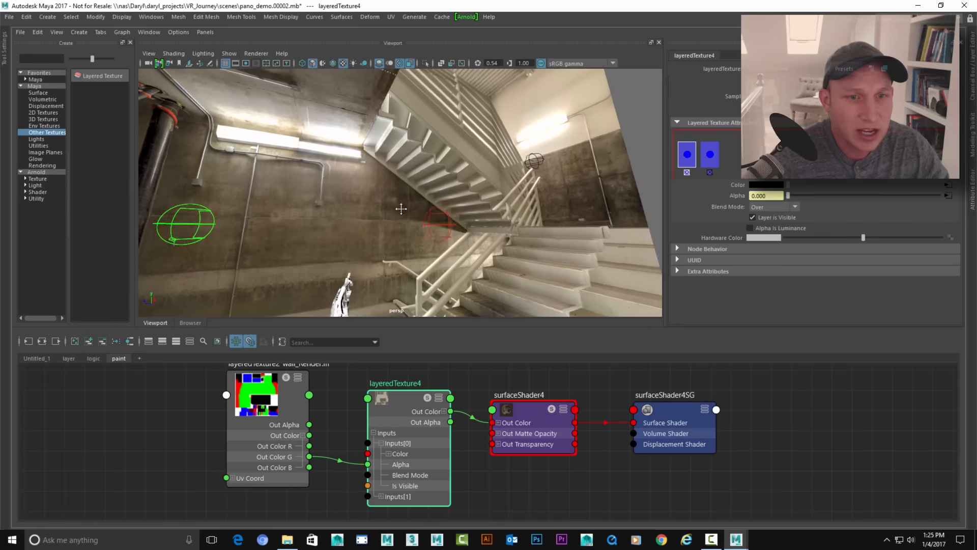
click(276, 232)
alt+middle_drag(275, 231, 312, 218)
drag(312, 218, 307, 218)
key(ctrl+z)
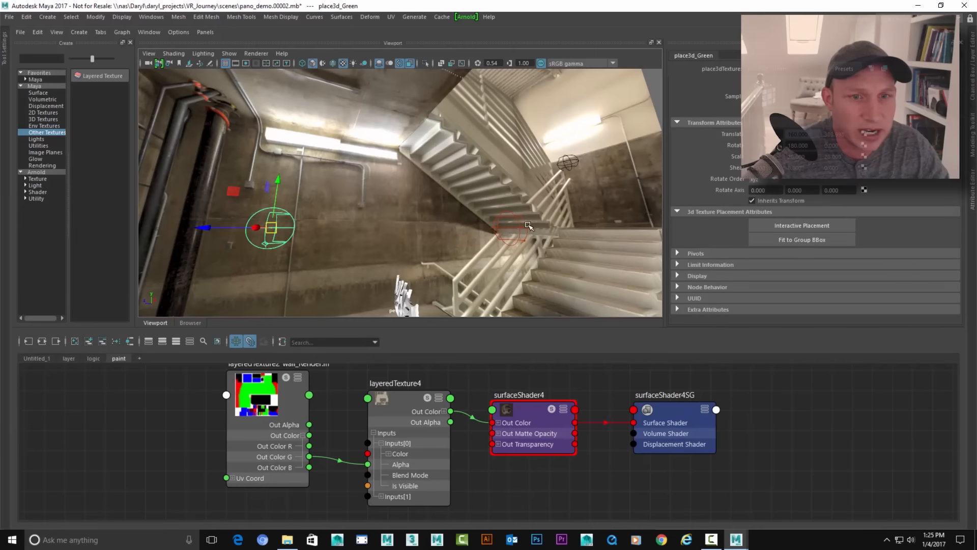
click(497, 228)
drag(510, 229, 463, 233)
key(ctrl+z)
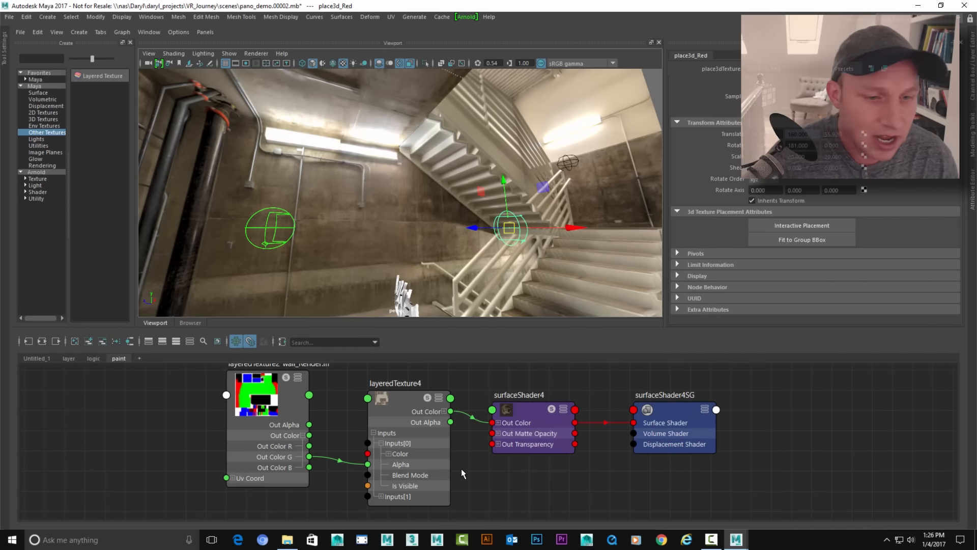
Add a third layer to the layered texture and assign projection_Blue to its color.
mouse_move(352, 411)
alt+middle_down()
mouse_move(343, 412)
mouse_move(367, 413)
alt+middle_up()
alt+right_drag(368, 413, 337, 415)
alt+right_drag(394, 431, 438, 436)
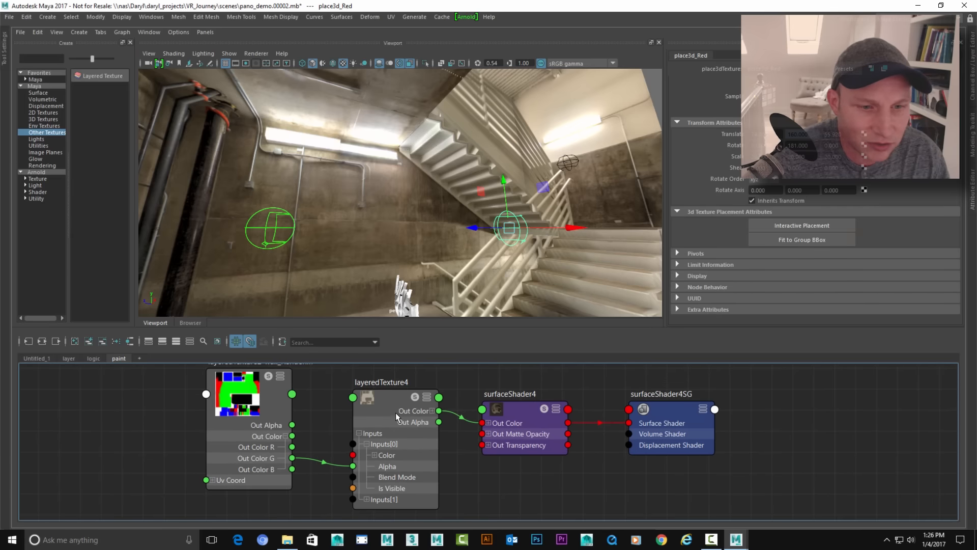
click(395, 416)
click(731, 159)
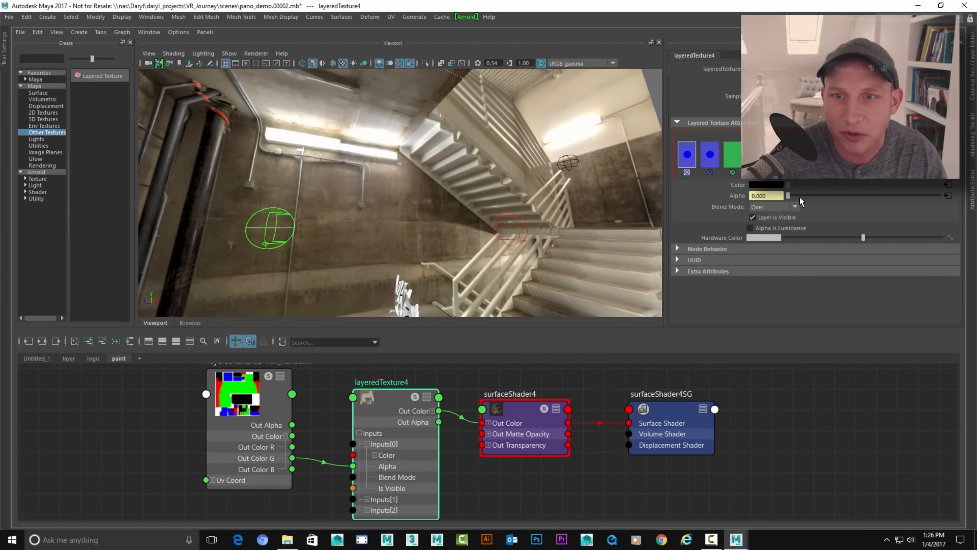
click(734, 162)
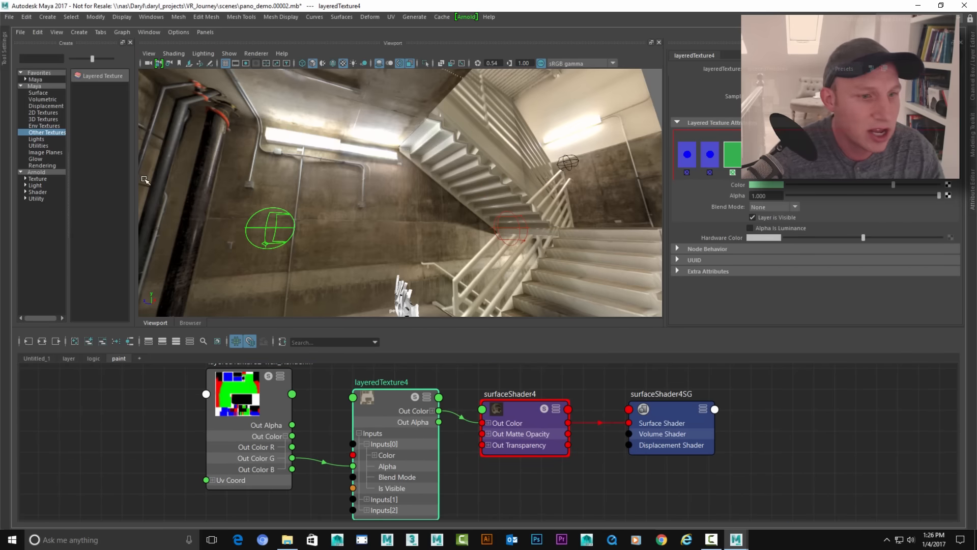
click(192, 321)
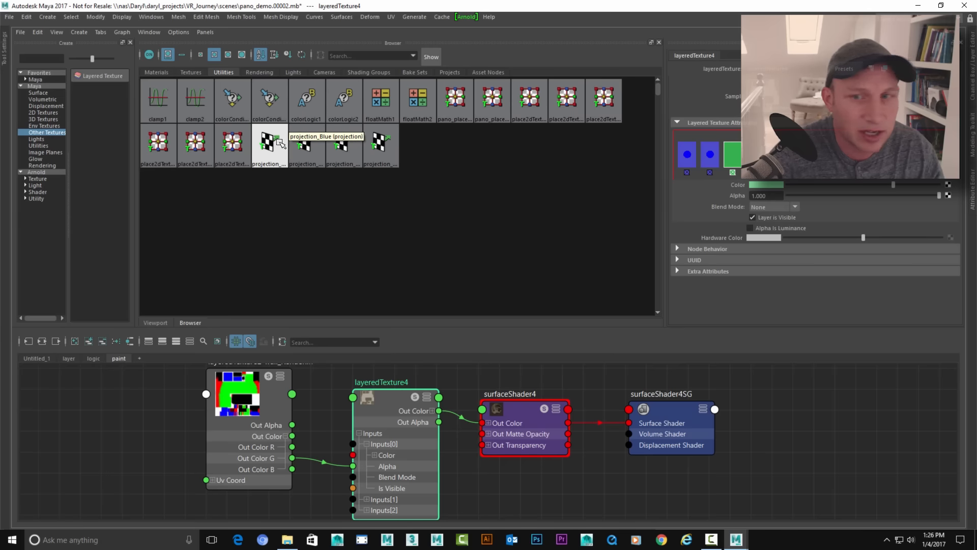
middle_drag(279, 143, 710, 187)
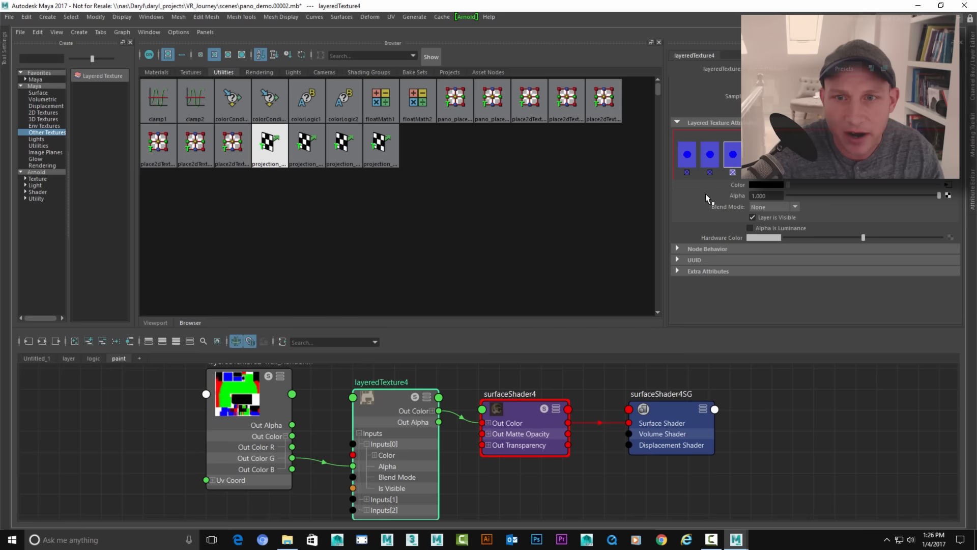
click(155, 322)
Set the blend mode of the layered texture's second layer, the red projection, to Over.
click(687, 163)
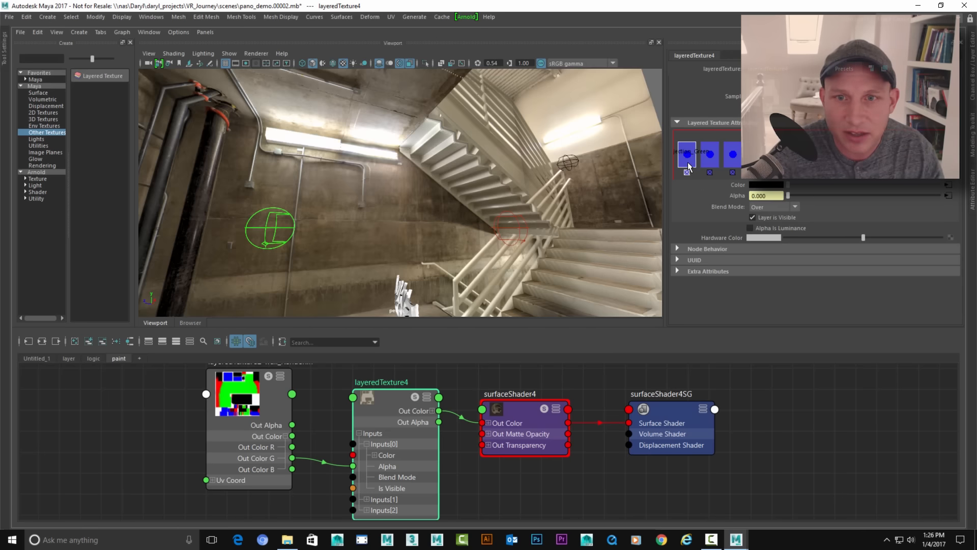
click(712, 162)
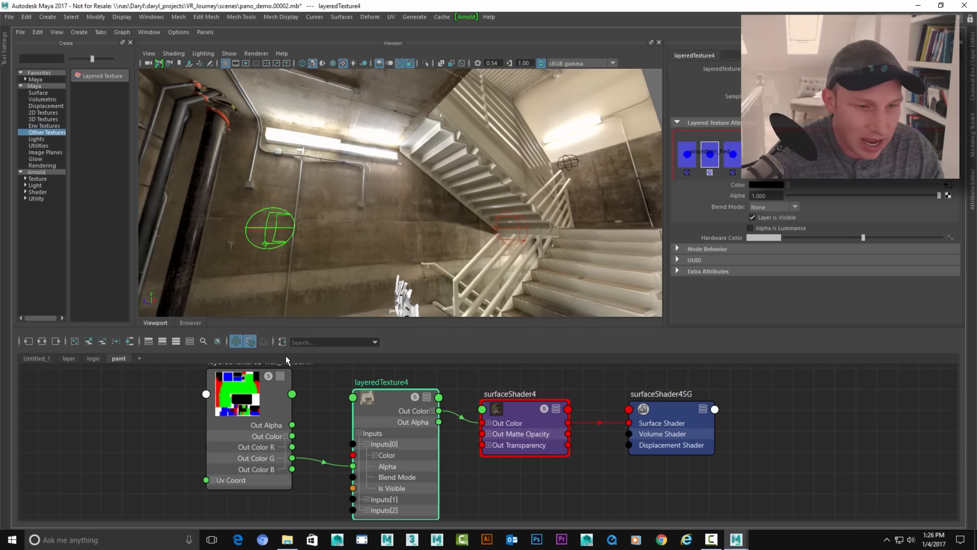
click(782, 212)
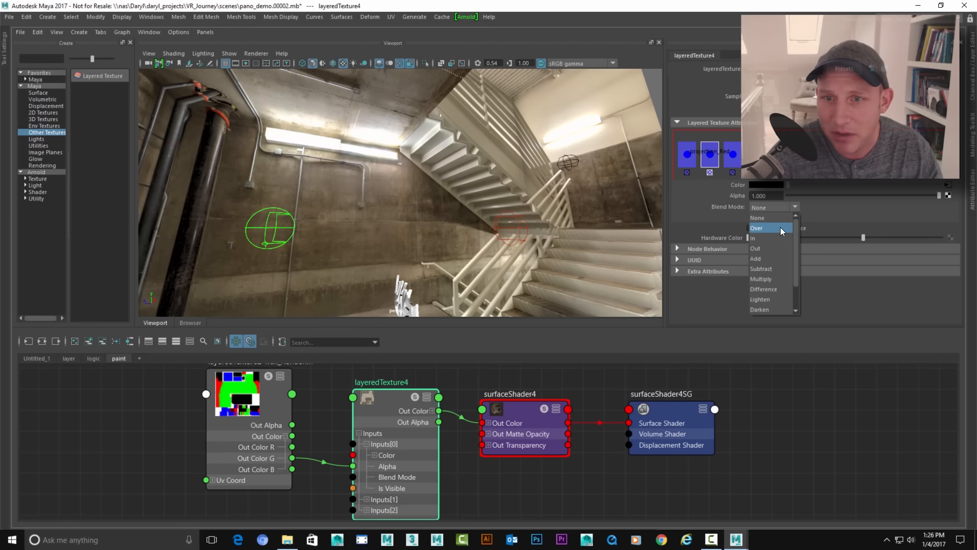
click(780, 227)
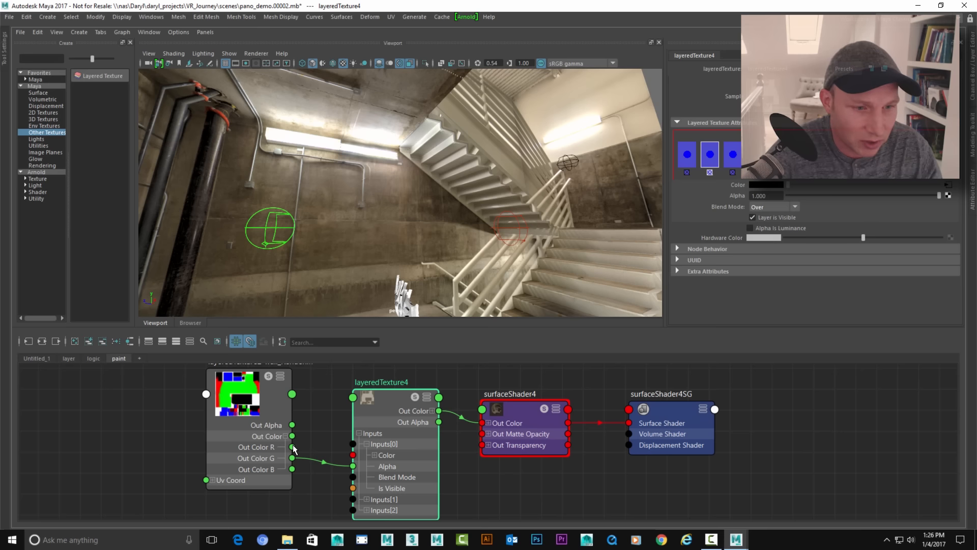
Connect the mask texture's Out Color R to the Alpha of the layered texture's second layer, Inputs[1].
click(364, 499)
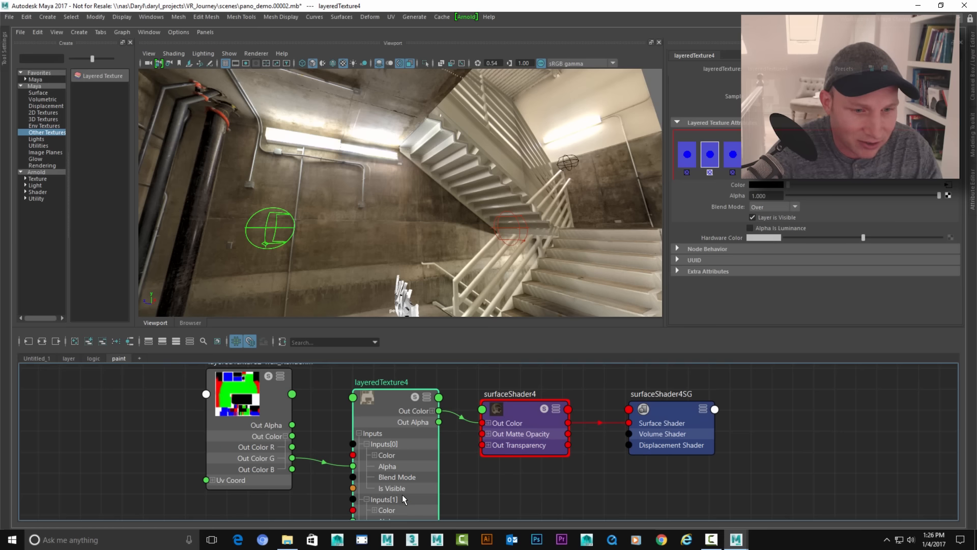
alt+middle_drag(542, 479, 538, 444)
alt+middle_drag(358, 428, 354, 463)
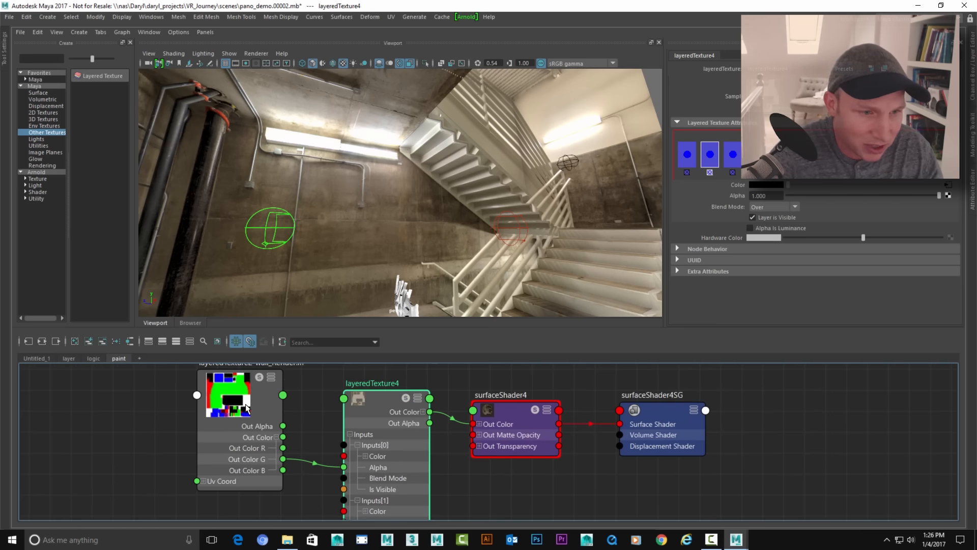
click(241, 428)
alt+middle_drag(276, 442, 268, 403)
scroll(269, 429, down, 1)
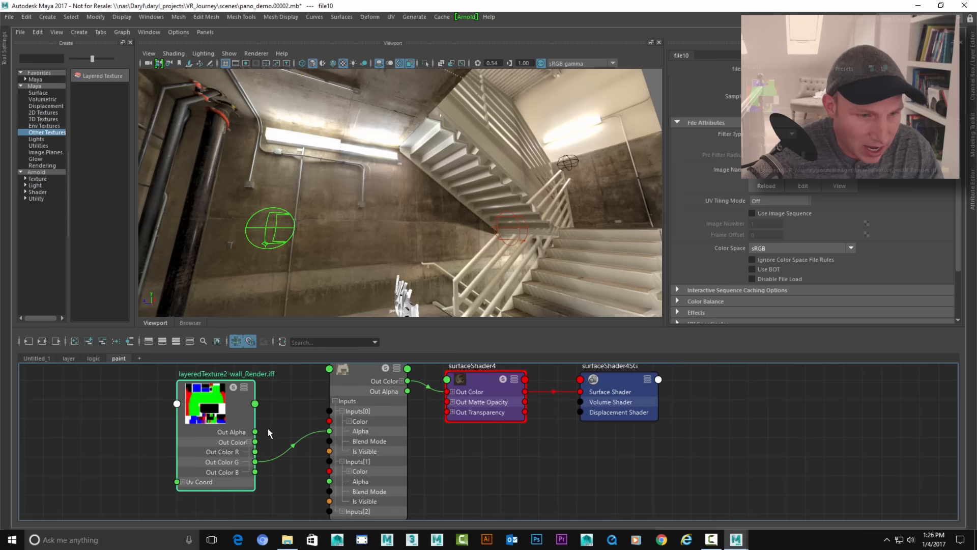
drag(319, 461, 354, 481)
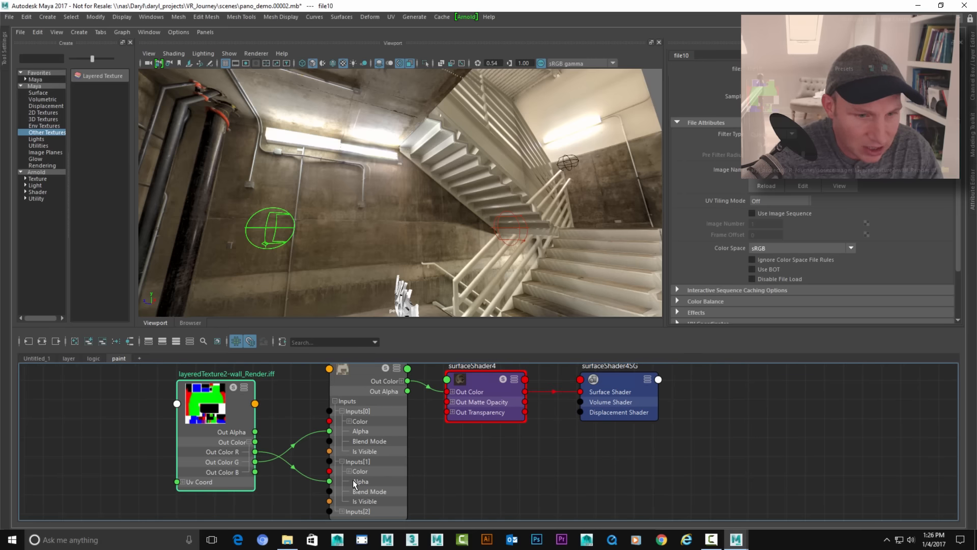
Inspect the blended projections on the stairwell walls and stairs around the blue and green placement spheres.
alt+drag(442, 226, 419, 212)
alt+right_drag(418, 212, 479, 216)
click(404, 222)
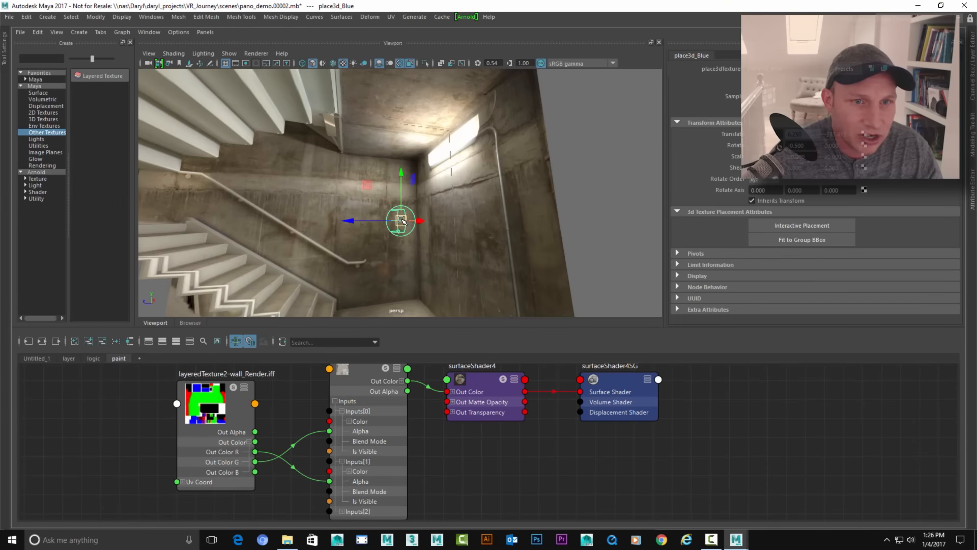
alt+drag(400, 220, 414, 235)
key(w)
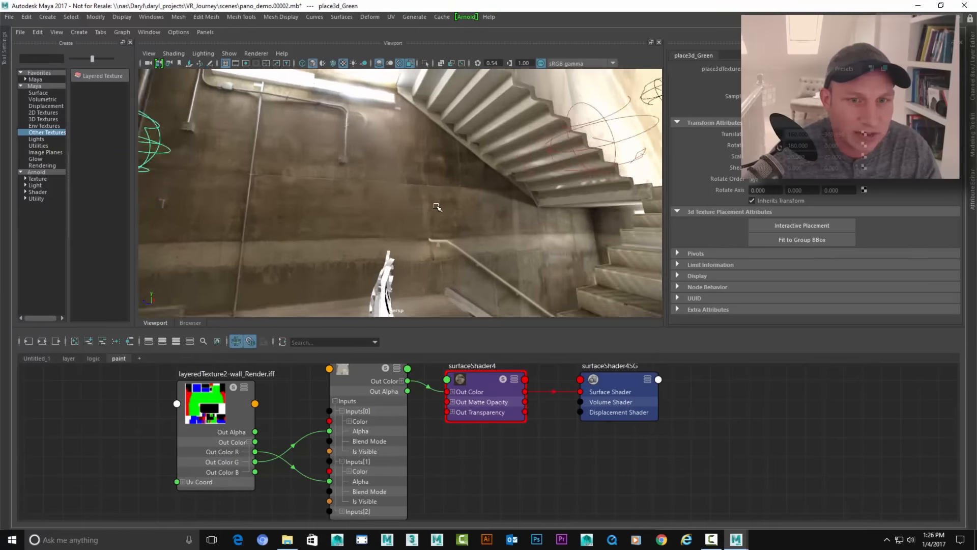
alt+drag(437, 206, 411, 216)
alt+drag(492, 200, 398, 170)
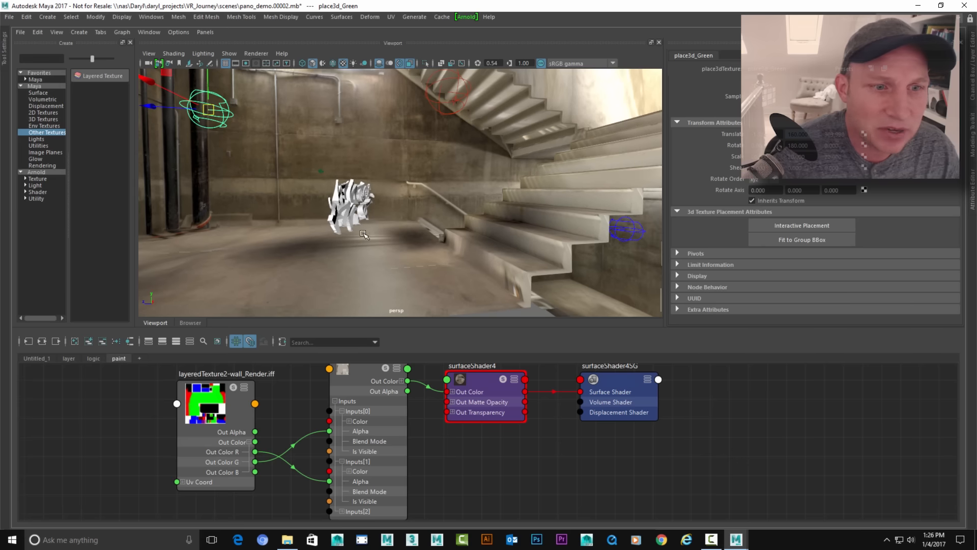
Solo the mask texture on the stairwell geometry, followed by its Out Color R channel, to examine the painted regions.
click(233, 386)
alt+drag(364, 166, 376, 184)
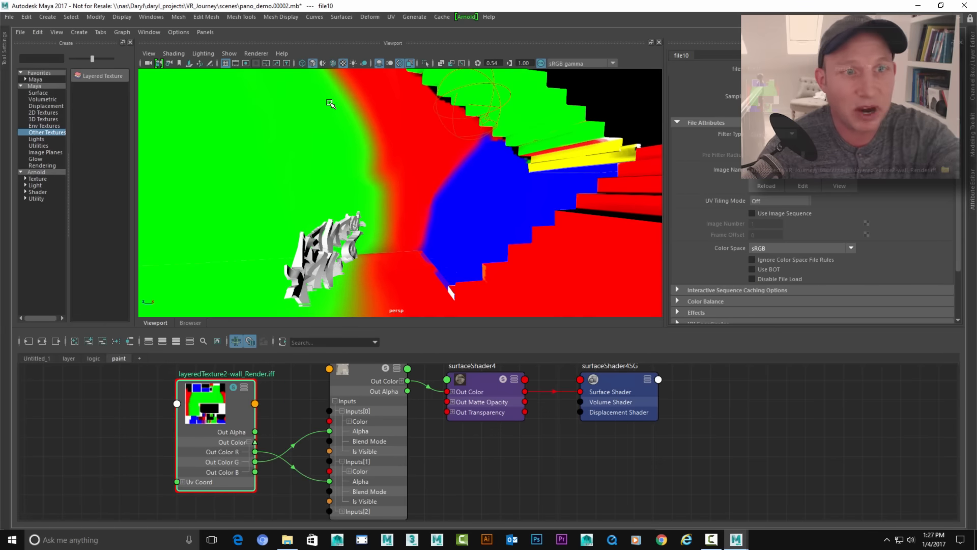
click(255, 453)
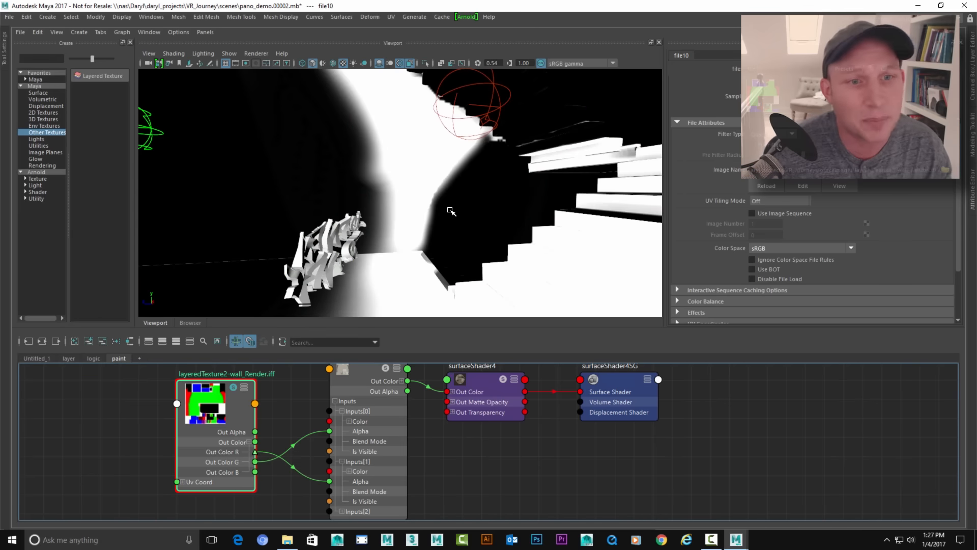
alt+middle_drag(431, 182, 417, 194)
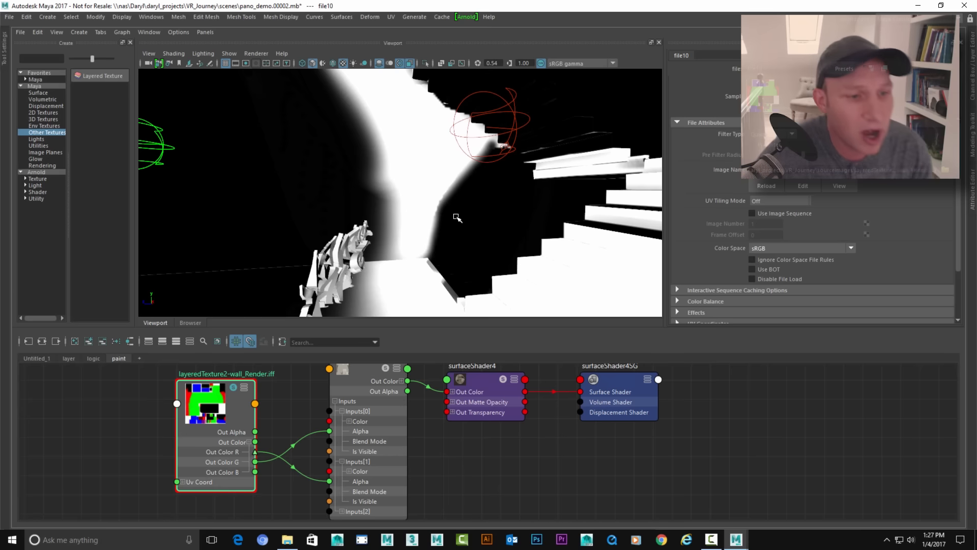
click(255, 466)
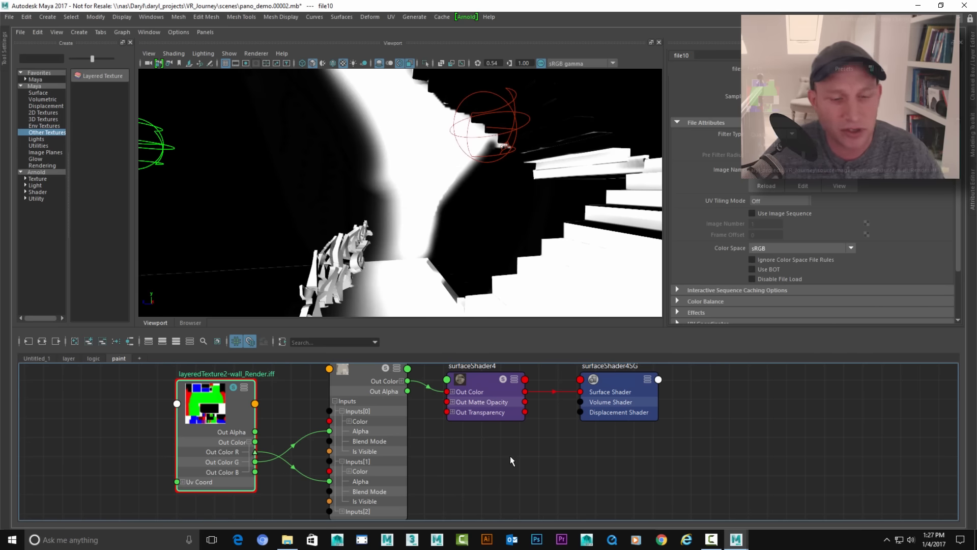
Create a Float Math utility node and place it between the mask texture and the layered texture, making room in the graph.
alt+middle_drag(502, 457, 489, 484)
scroll(496, 486, down, 3)
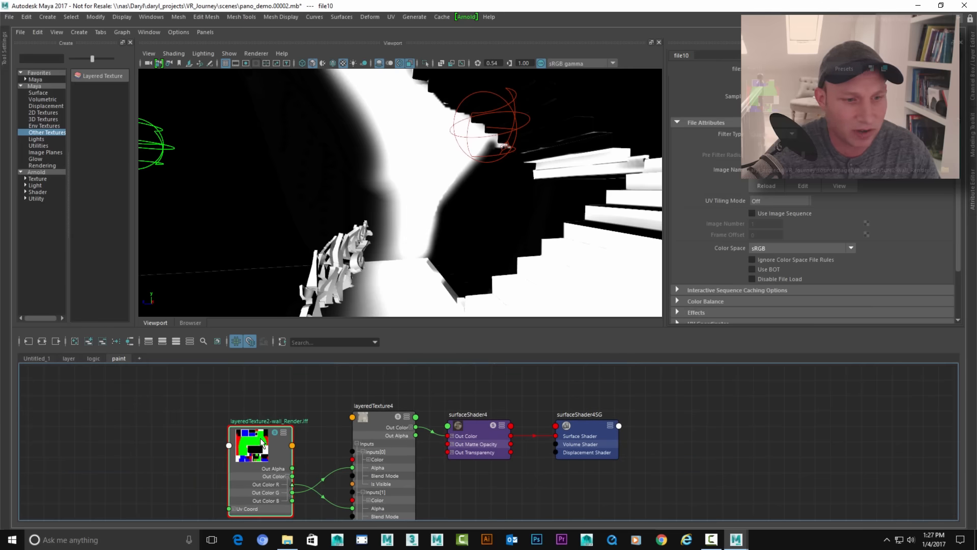
drag(257, 433, 179, 418)
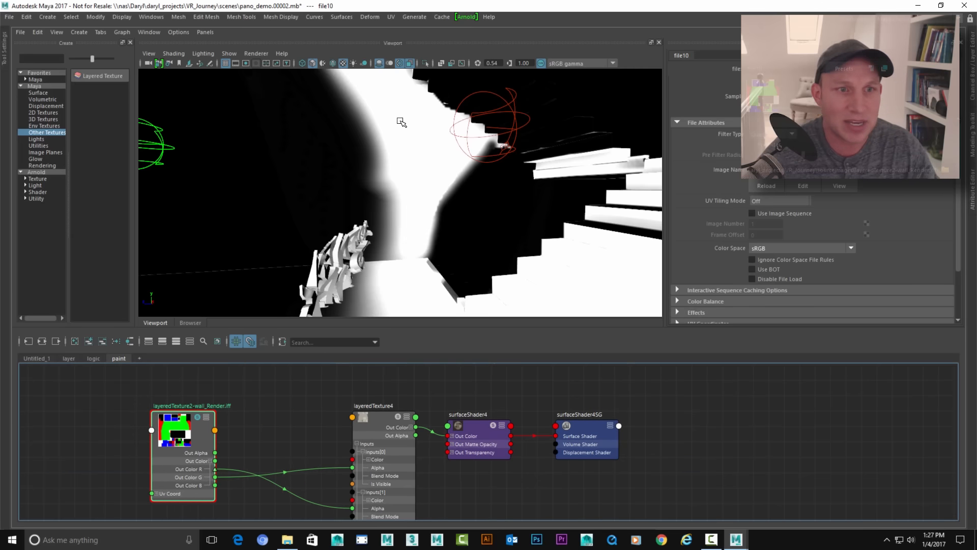
alt+middle_drag(290, 448, 397, 413)
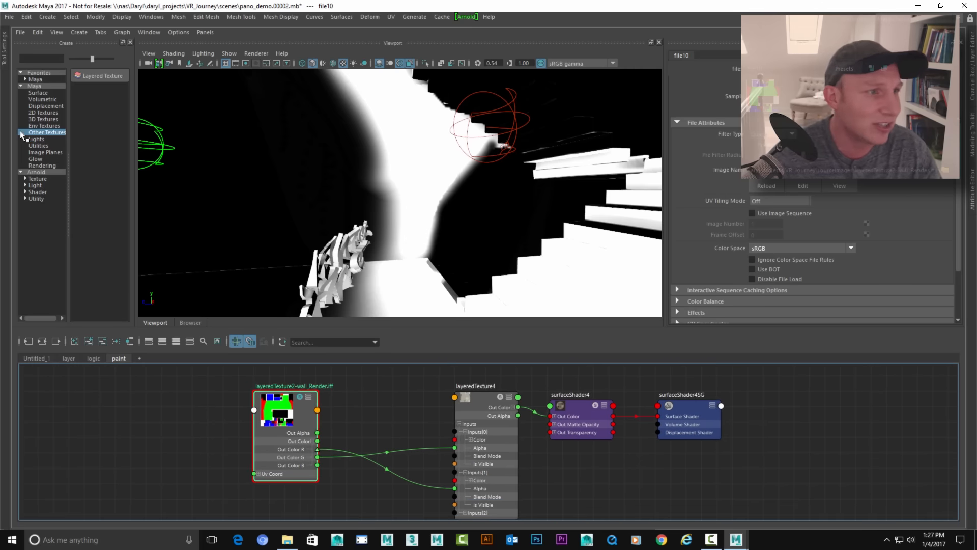
click(44, 145)
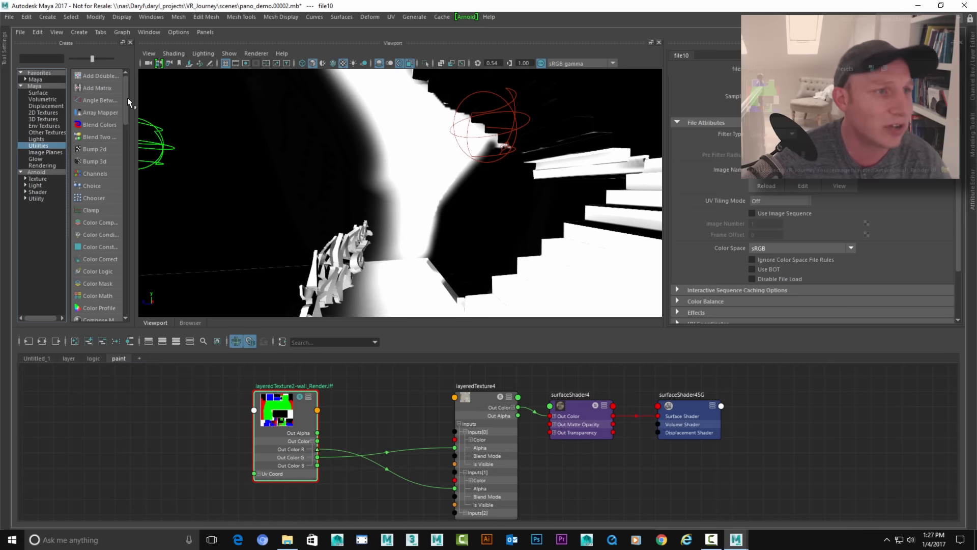
drag(126, 106, 126, 149)
click(89, 296)
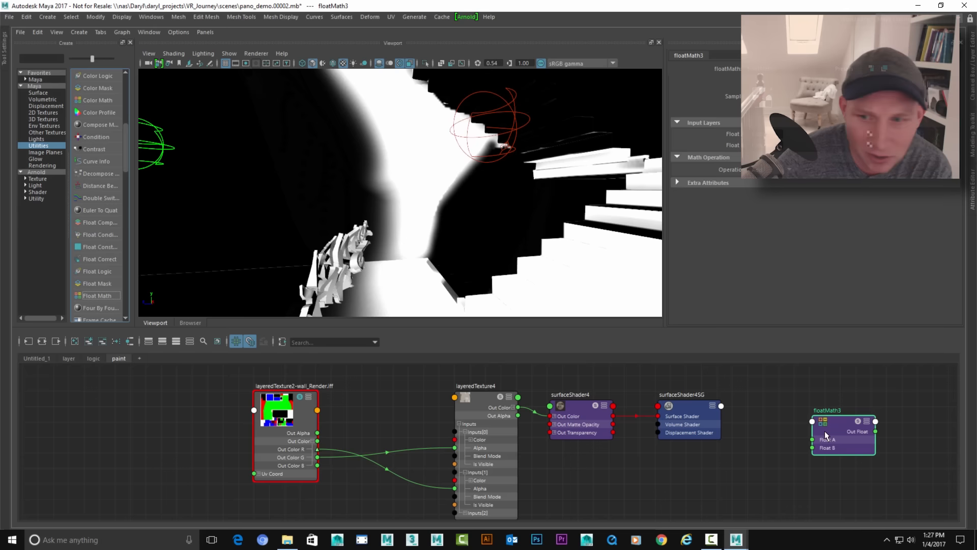
click(408, 401)
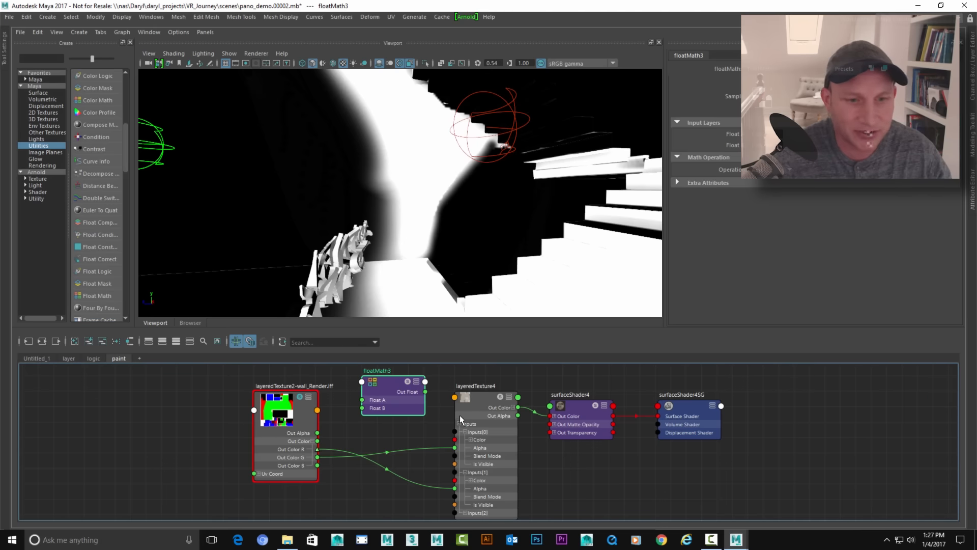
Move the mask texture farther away from the Float Math node and remove the material soloing to show the blended projections.
alt+middle_drag(460, 415, 485, 426)
drag(311, 405, 281, 405)
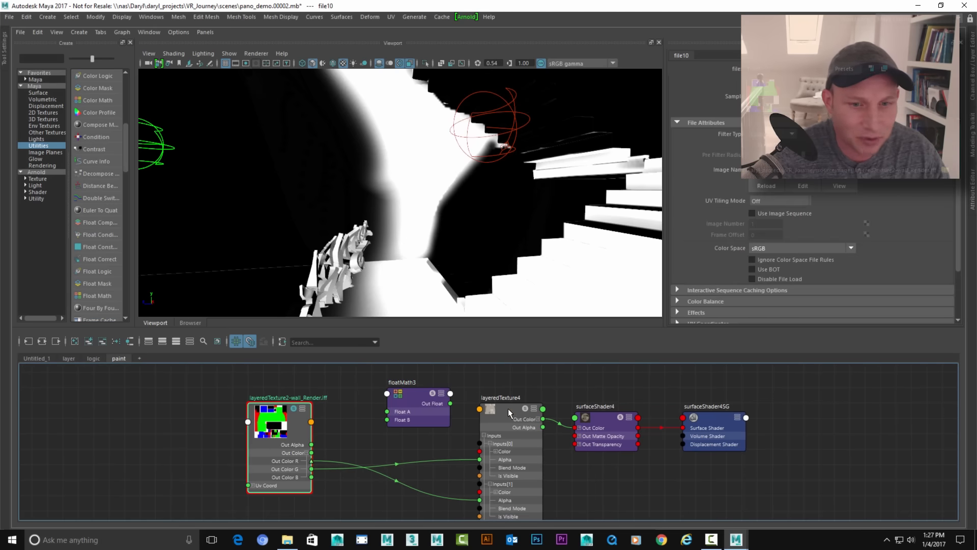
right_drag(554, 377, 590, 392)
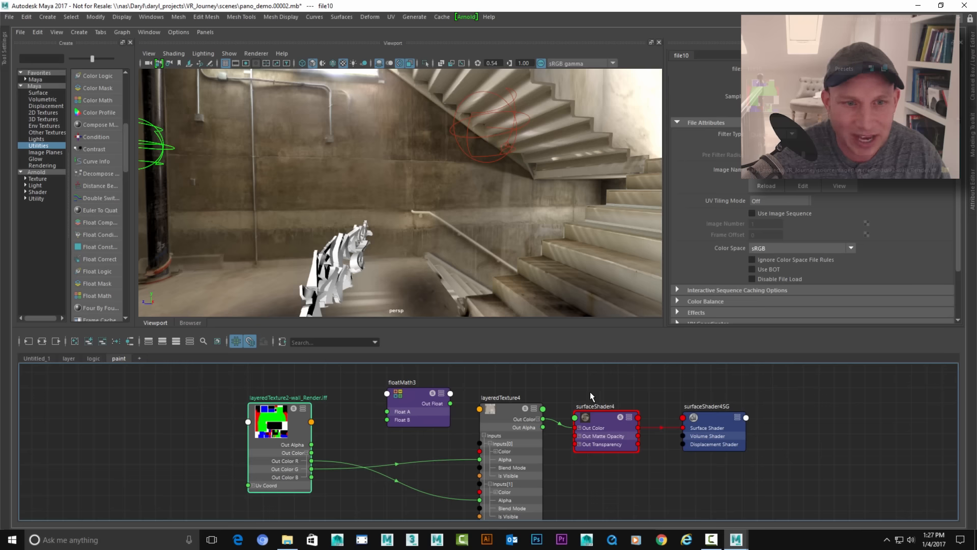
Connect the mask texture's Out Color R to Float A and Out Color G to Float B of the Float Math node.
alt+right_drag(347, 418, 361, 463)
alt+middle_drag(421, 414, 397, 418)
alt+right_drag(398, 418, 413, 393)
drag(412, 391, 392, 393)
alt+middle_drag(380, 407, 380, 416)
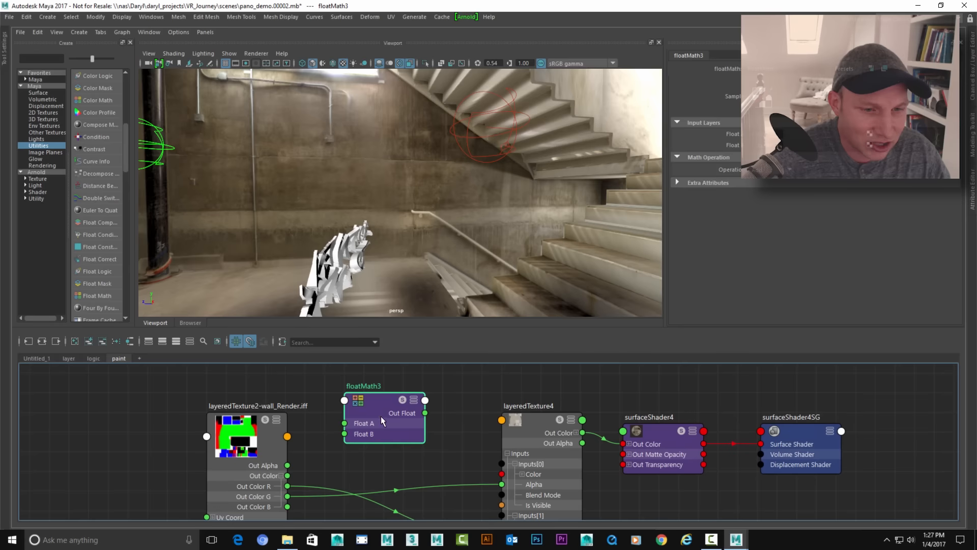
drag(288, 487, 364, 423)
drag(288, 496, 364, 433)
Connect the Float Math node's Out Float to the Alpha of the layered texture's second layer, Inputs[1].
alt+middle_drag(433, 414, 410, 376)
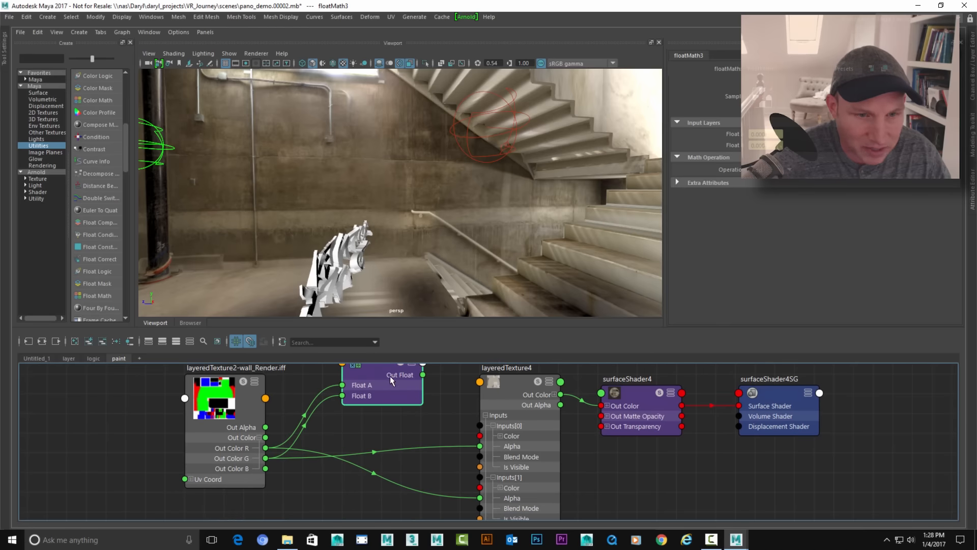
drag(387, 370, 480, 498)
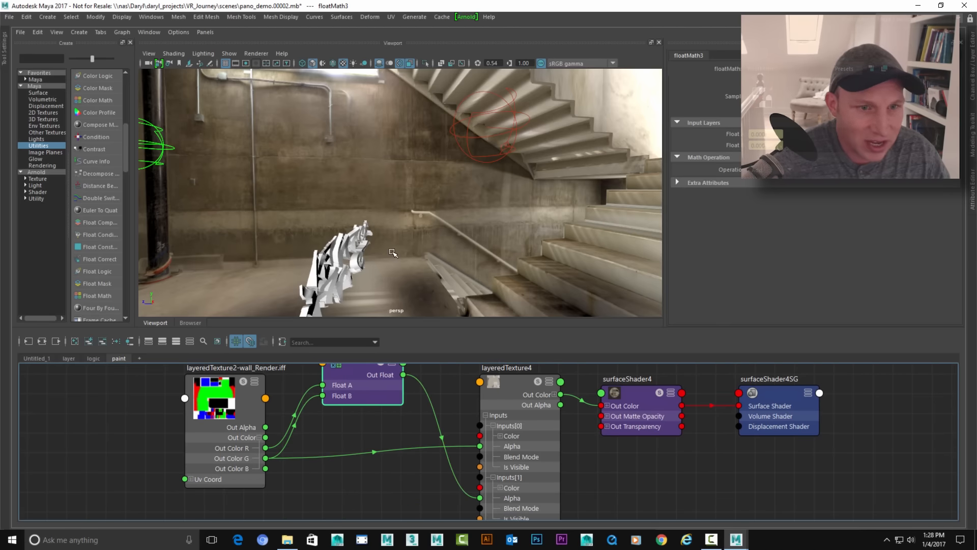
alt+drag(393, 253, 408, 275)
Solo the Float Math node on the stairwell geometry to examine the combined red and green mask.
alt+middle_drag(356, 433, 356, 472)
click(383, 412)
alt+middle_drag(387, 249, 385, 260)
alt+drag(385, 260, 400, 297)
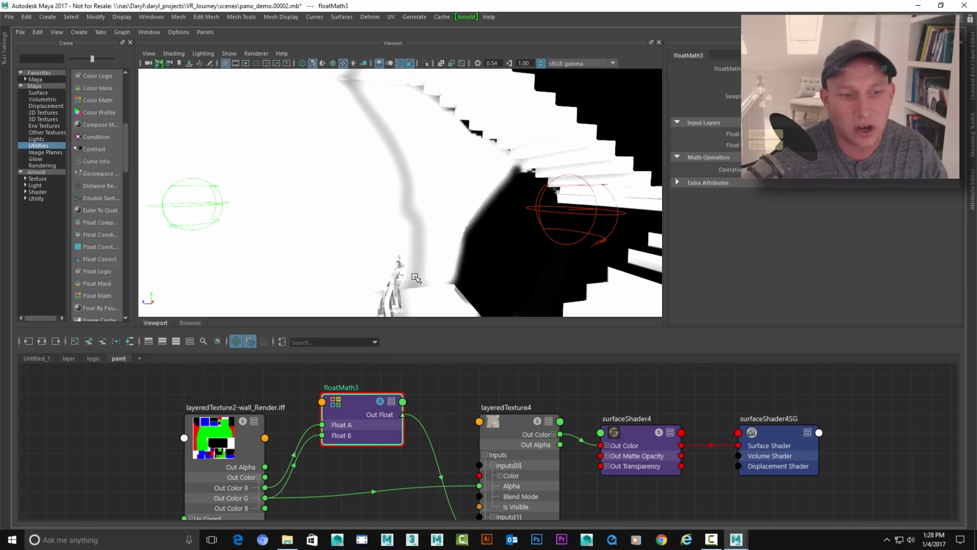
alt+middle_drag(486, 406, 519, 396)
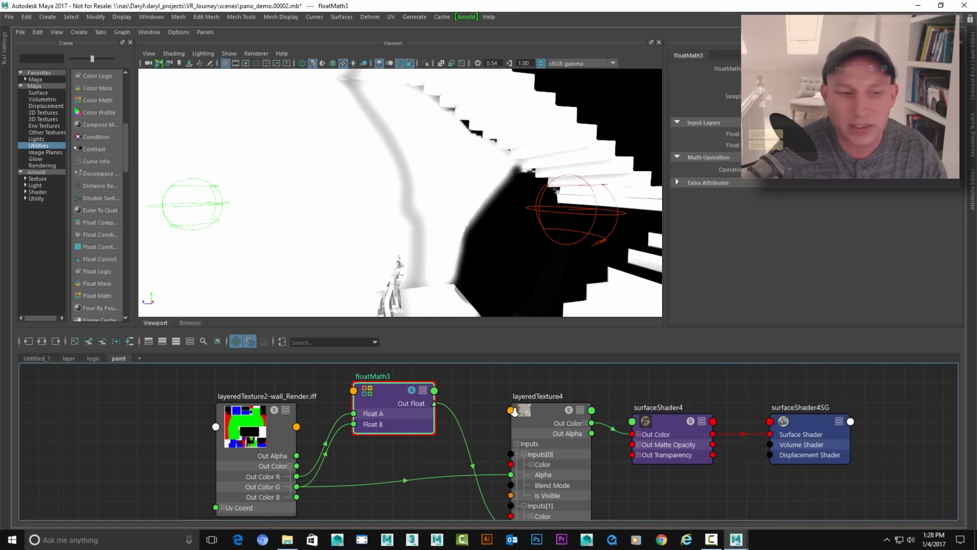
Move the mask texture farther from the Float Math node and solo it on the stairwell, followed by its Out Color G channel.
scroll(486, 412, down, 3)
drag(287, 417, 215, 417)
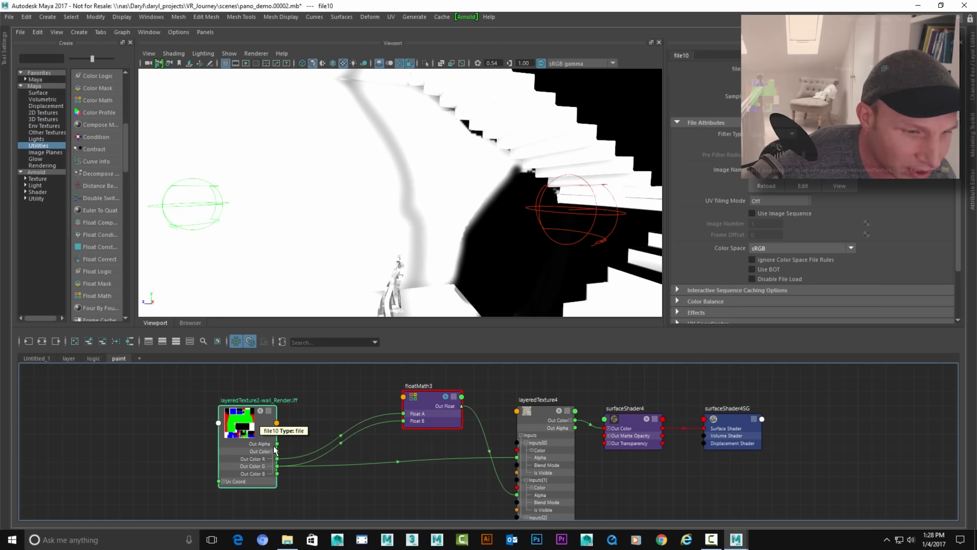
click(258, 409)
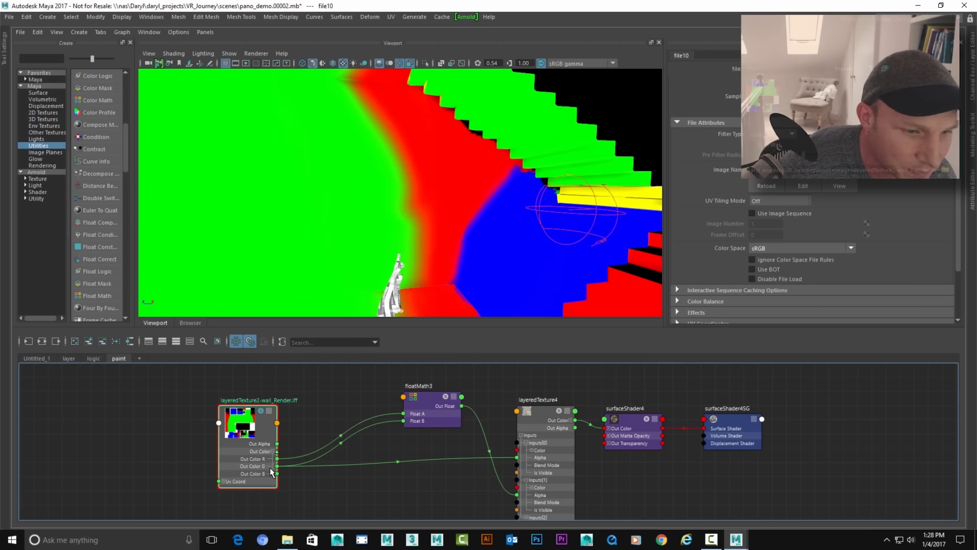
alt+click(277, 467)
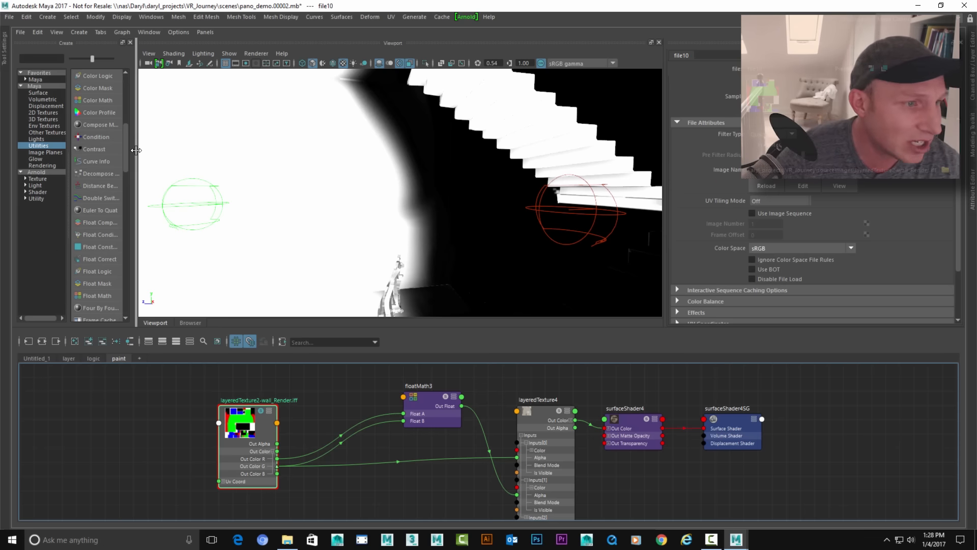
Create a Float Logic and a Float Condition utility node and arrange them side by side above the mask texture and Float Math nodes.
drag(137, 151, 161, 151)
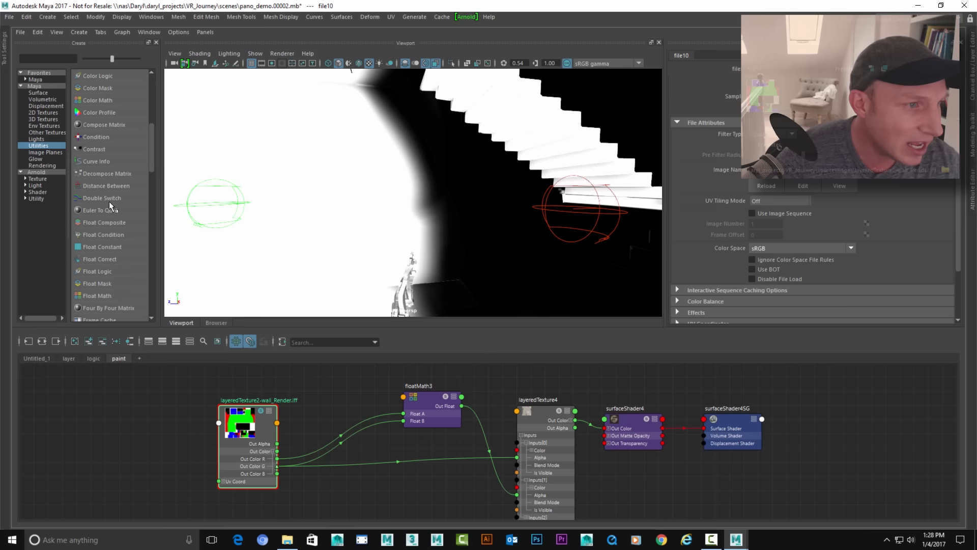
click(87, 271)
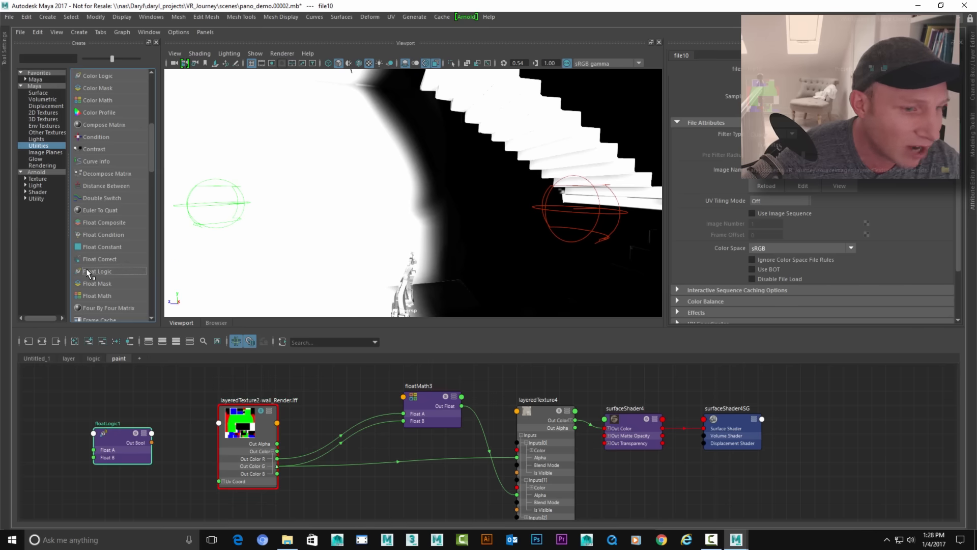
drag(130, 427, 337, 381)
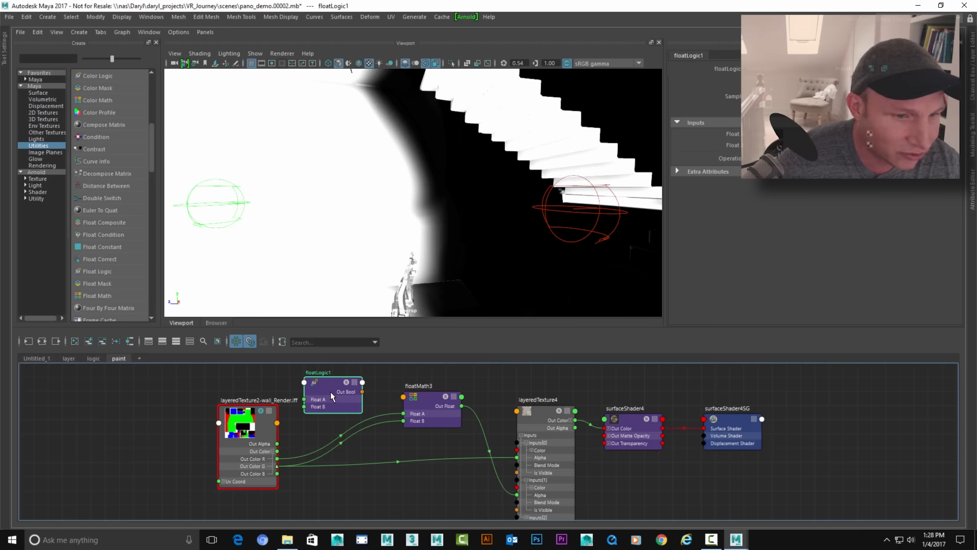
click(96, 234)
drag(120, 423, 447, 371)
alt+middle_drag(447, 371, 452, 424)
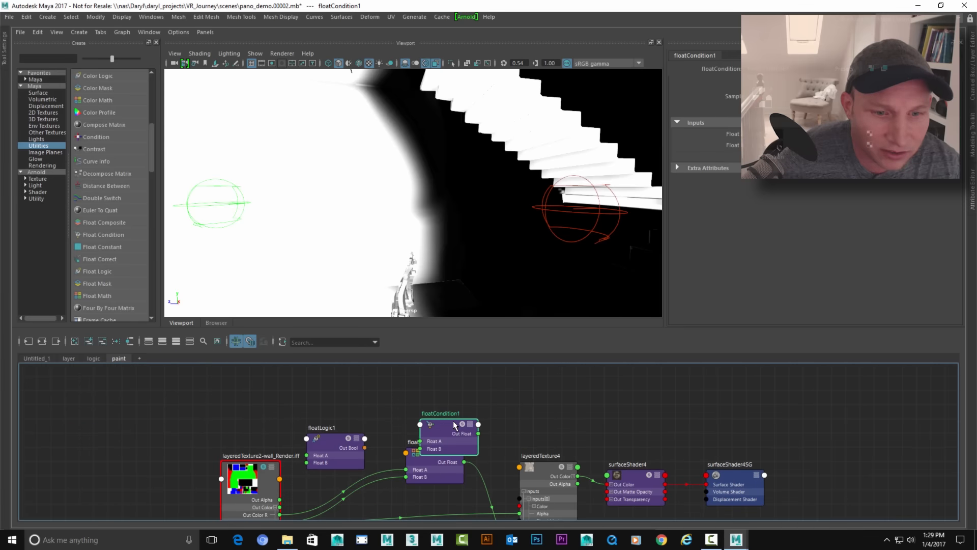
drag(452, 422, 406, 399)
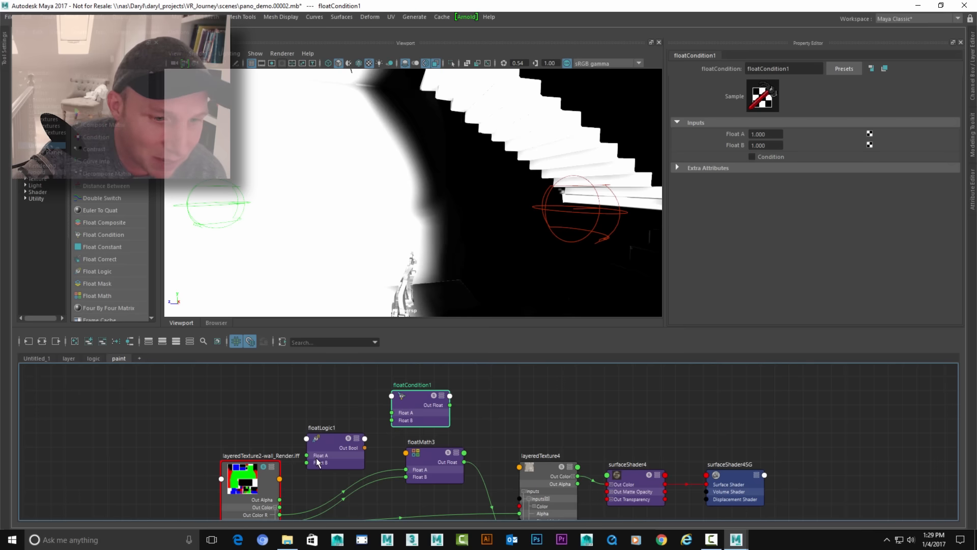
drag(317, 462, 317, 433)
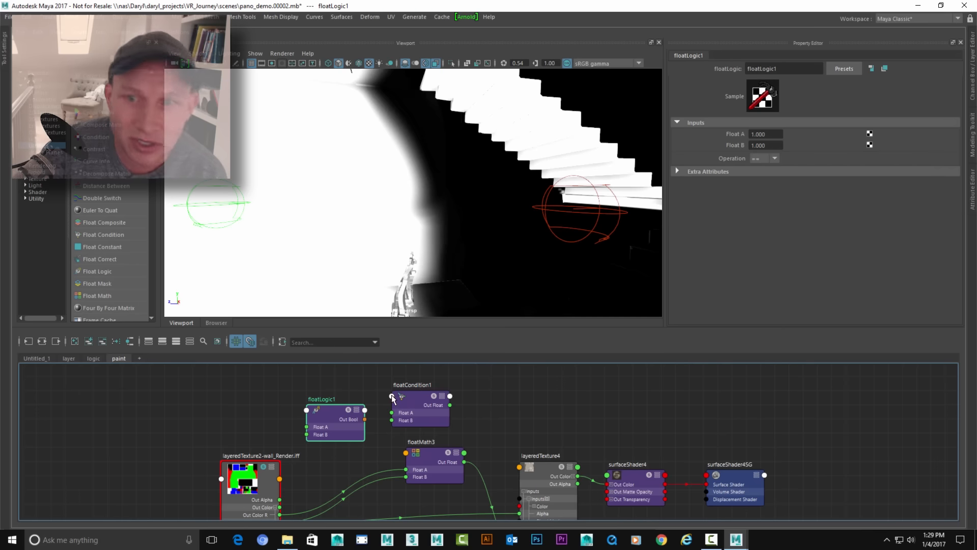
Connect the mask texture's Out Color G to the Float Logic node's Float A and set its Float B to 0.
click(758, 159)
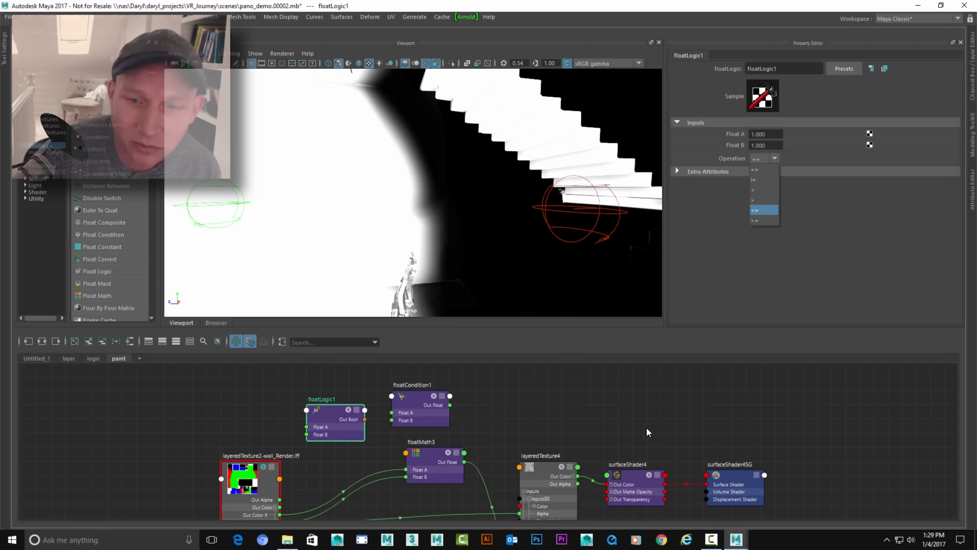
click(578, 419)
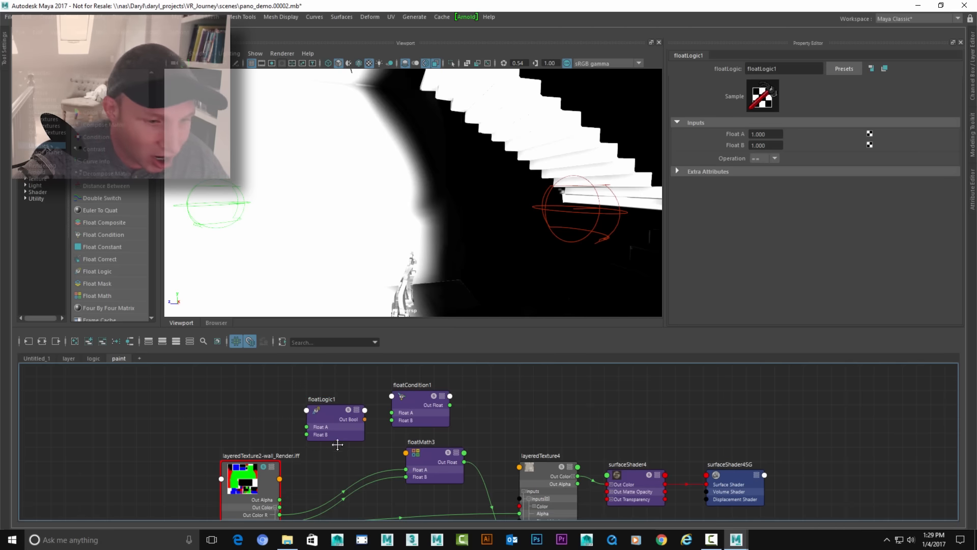
middle_drag(337, 444, 342, 410)
drag(287, 483, 340, 389)
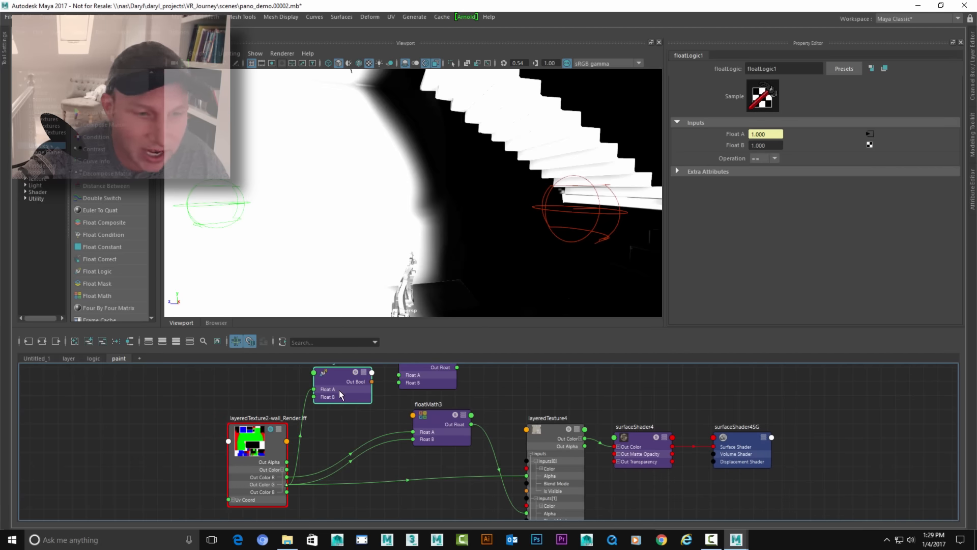
click(758, 145)
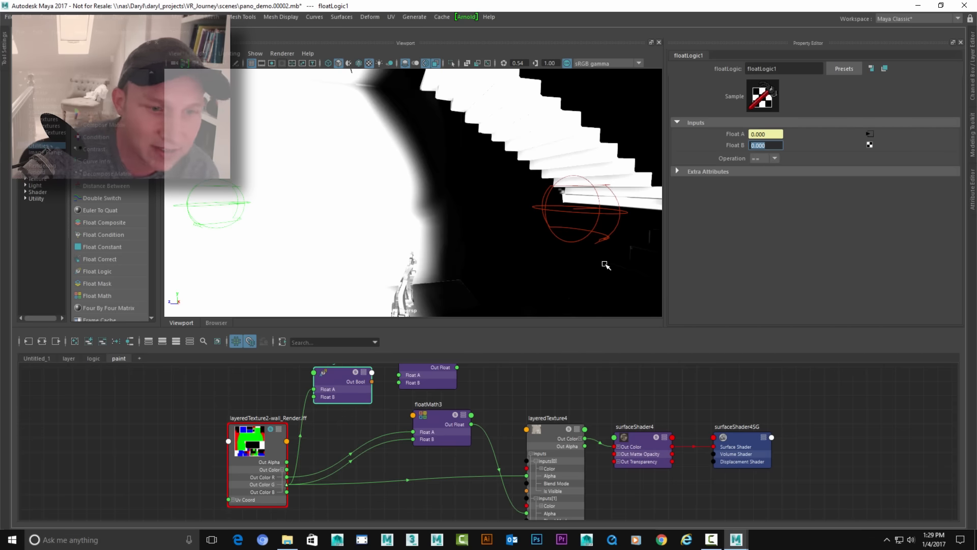
click(496, 391)
Move the Float Condition node up slightly and expand it to show all its attributes, including Condition.
alt+middle_drag(396, 393, 368, 426)
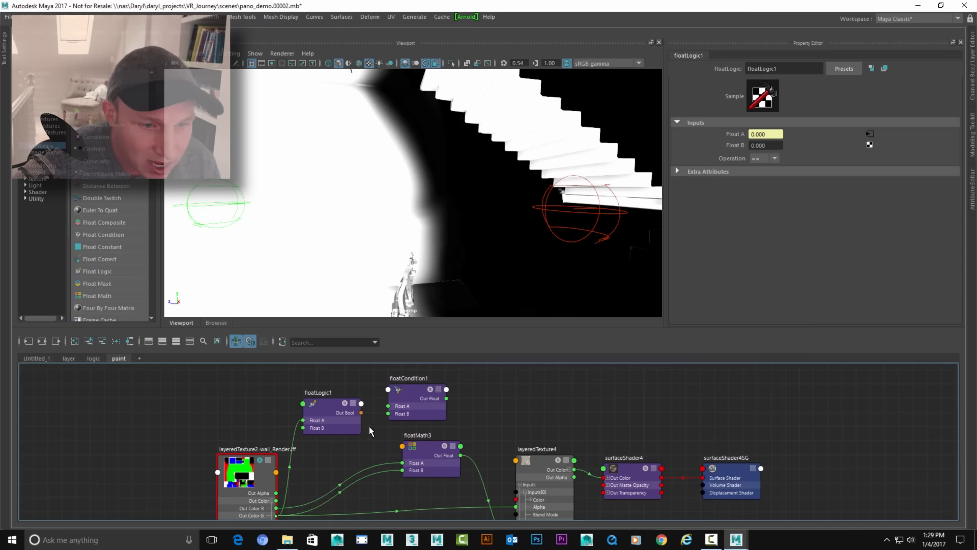
click(411, 407)
drag(437, 397, 438, 383)
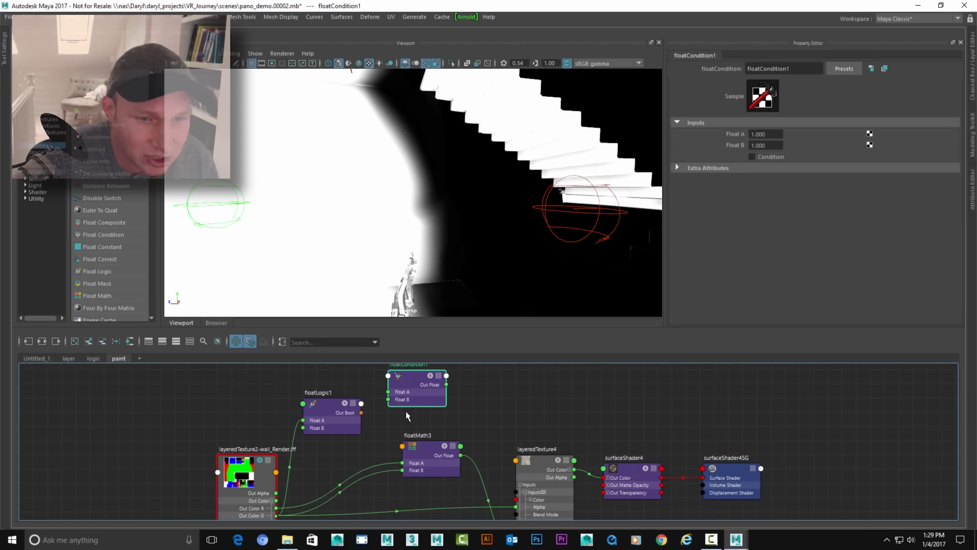
alt+middle_drag(406, 412, 410, 449)
scroll(409, 449, up, 5)
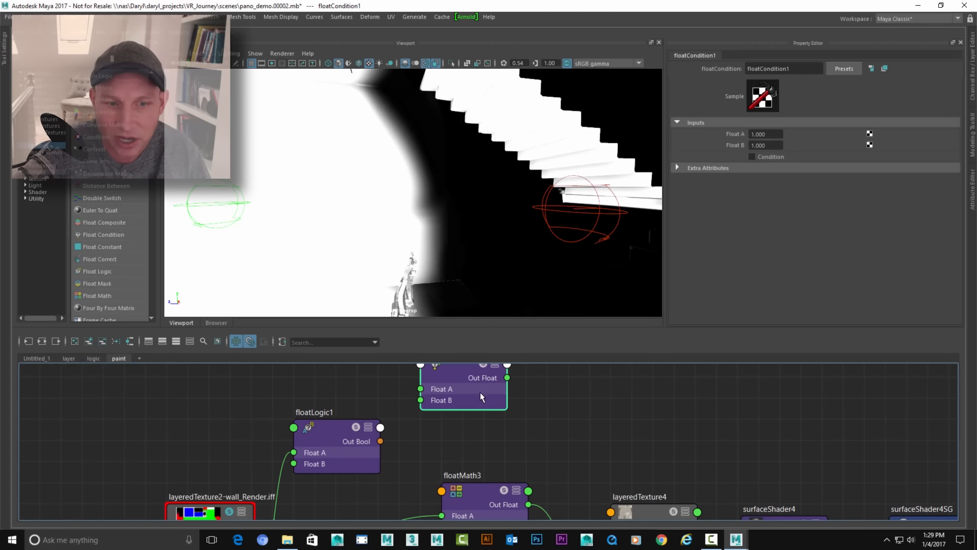
scroll(501, 429, down, 2)
scroll(517, 419, up, 1)
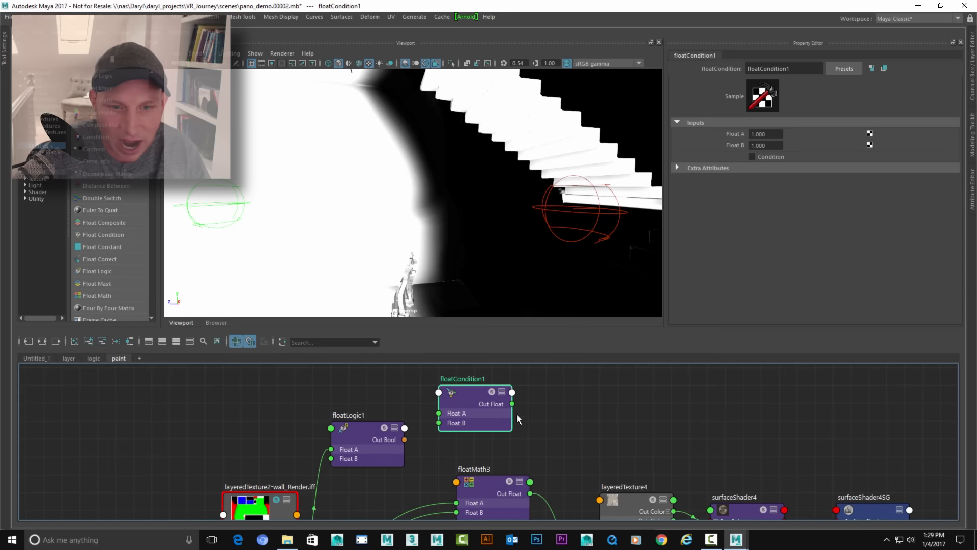
click(502, 392)
click(501, 392)
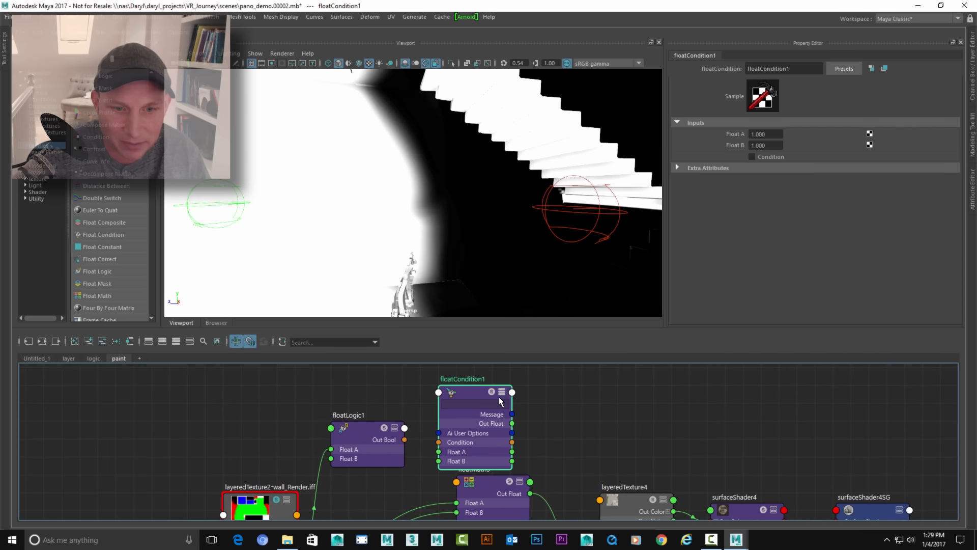
Connect the Float Logic node's Out Bool to the Condition input of the Float Condition node, clearing the overlap with Float Math.
alt+middle_drag(460, 419, 450, 406)
drag(460, 381, 461, 363)
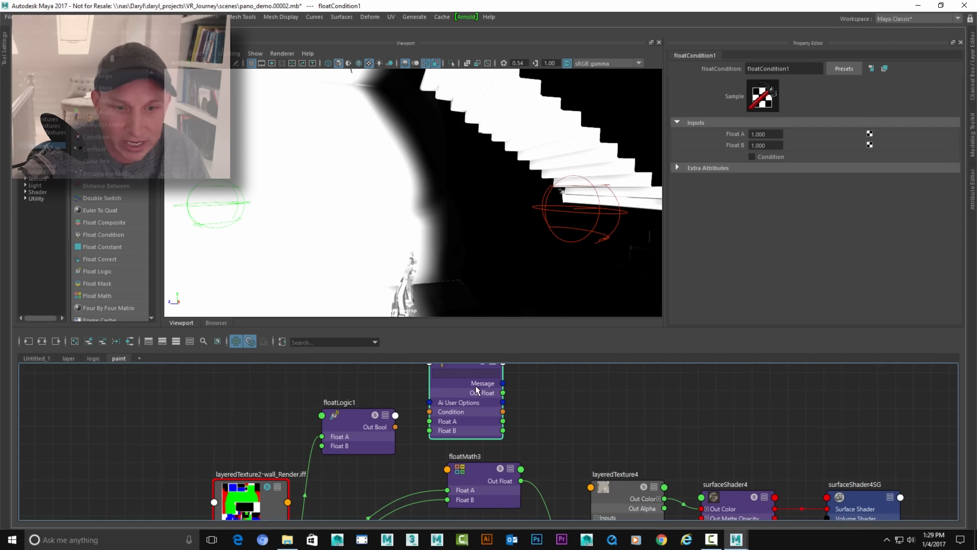
alt+middle_drag(472, 403, 485, 426)
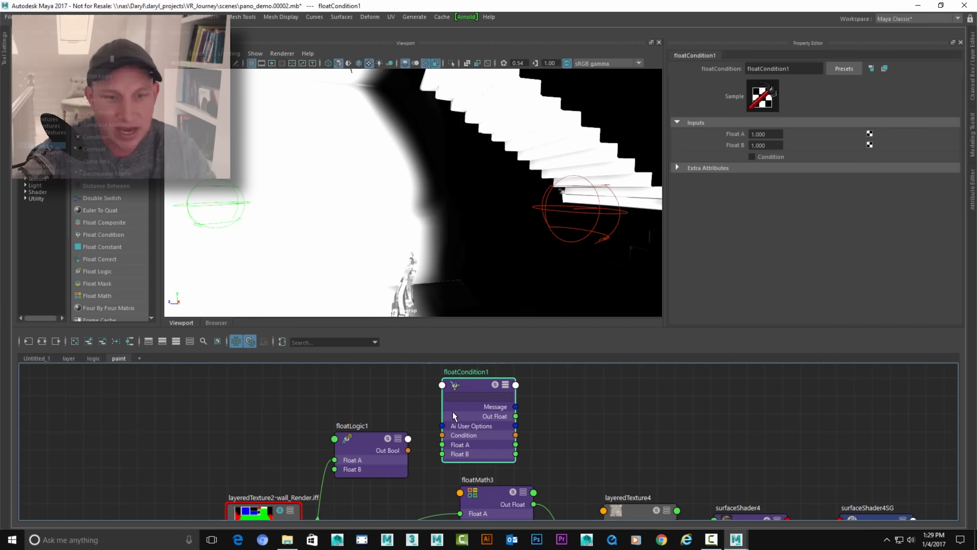
drag(409, 450, 441, 435)
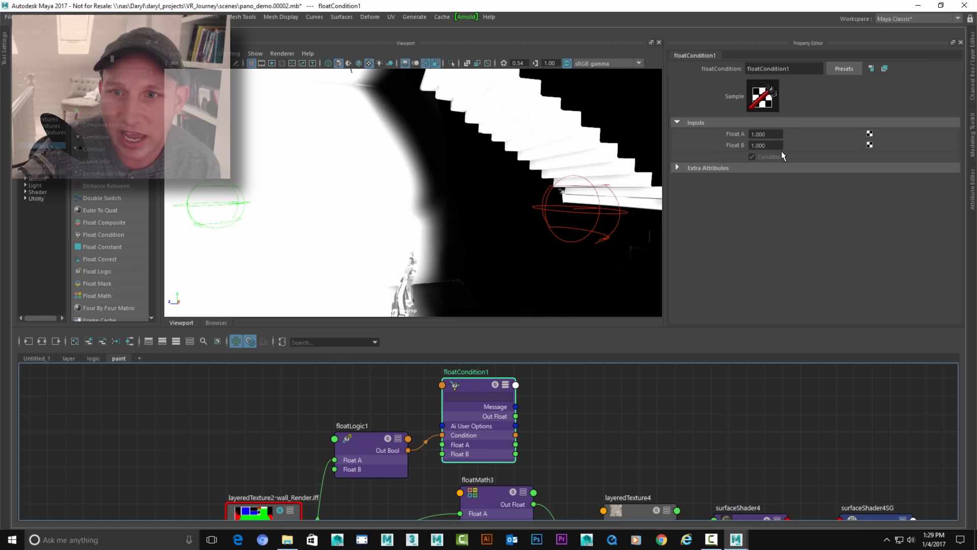
Set the Float Condition node's Float A to 0.
click(764, 134)
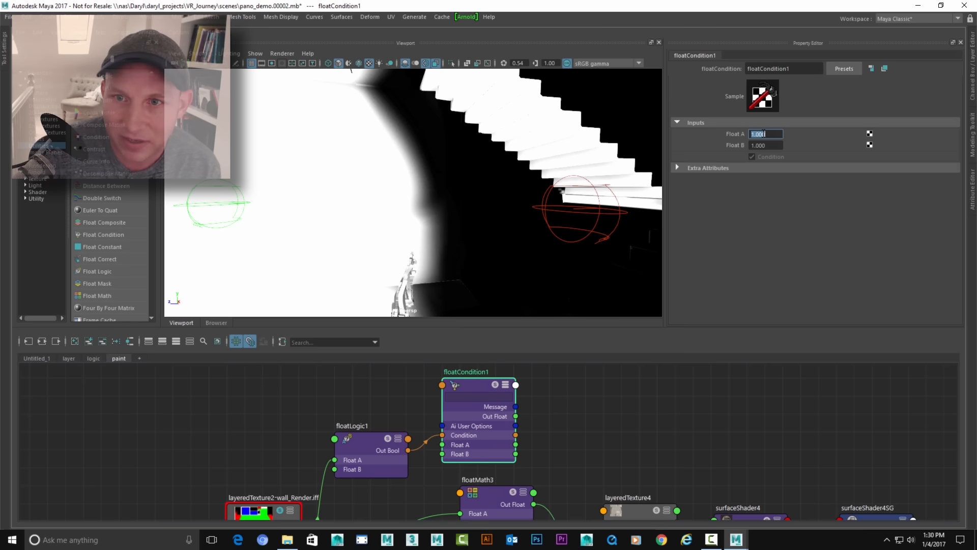
text(0.00)
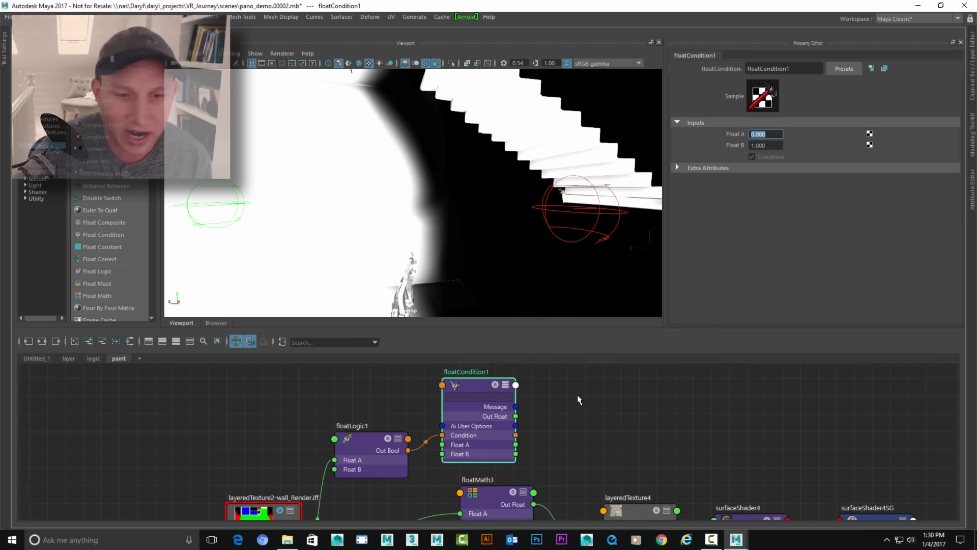
click(577, 395)
Rearrange the graph by raising the layered texture and placing the Float Math node below the Float Condition node, beside the mask texture.
alt+middle_drag(319, 472, 311, 445)
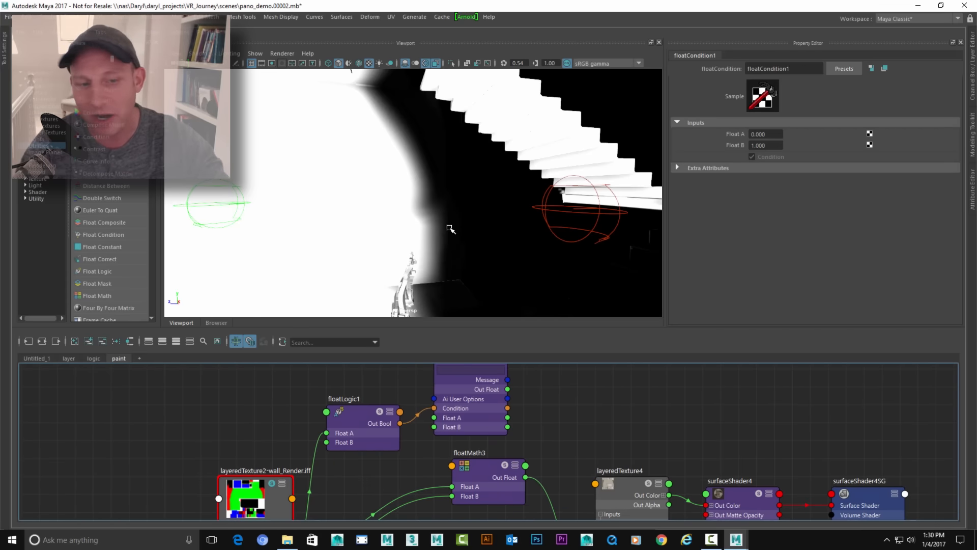
scroll(512, 426, down, 3)
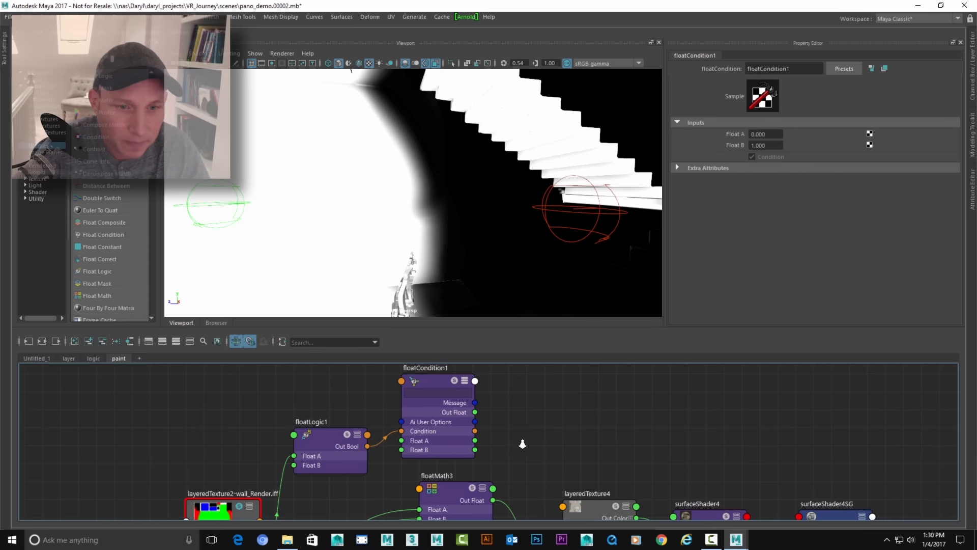
drag(464, 481, 501, 484)
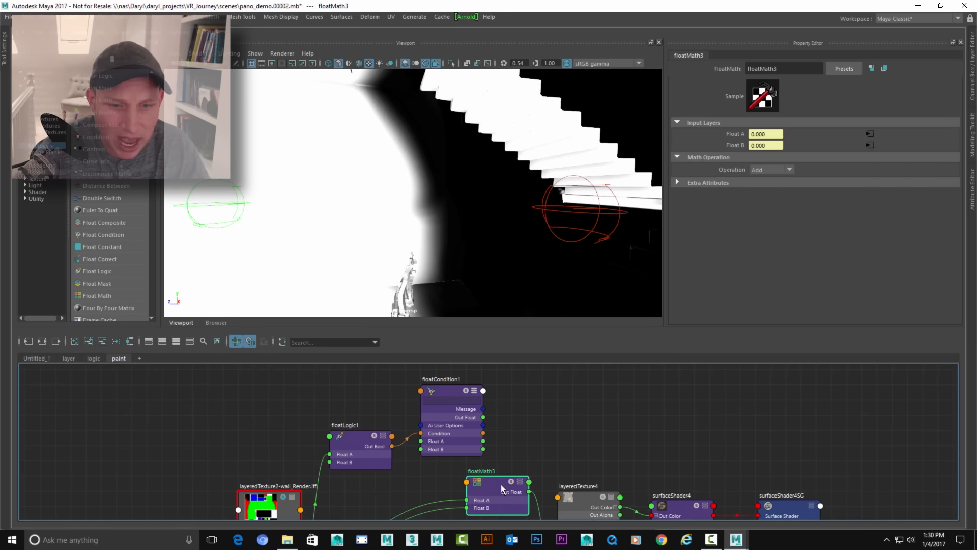
alt+middle_drag(484, 459, 345, 418)
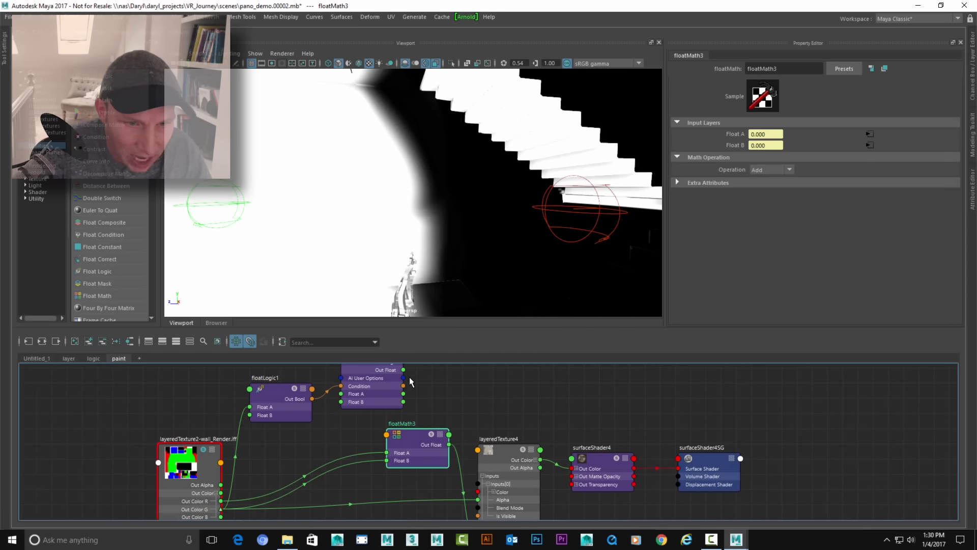
alt+middle_drag(480, 427, 452, 399)
drag(486, 424, 471, 365)
alt+middle_drag(468, 409, 479, 419)
drag(413, 420, 353, 482)
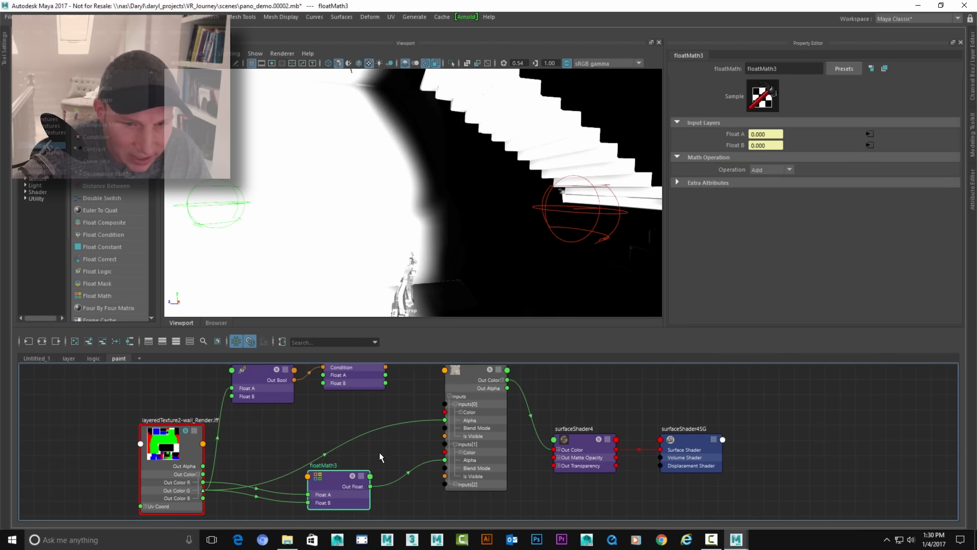
Connect the Float Condition node's Out Float to the Alpha of the layered texture's Inputs[1] and solo the Float Condition node.
alt+middle_drag(375, 460, 361, 488)
scroll(362, 488, up, 1)
drag(373, 368, 439, 489)
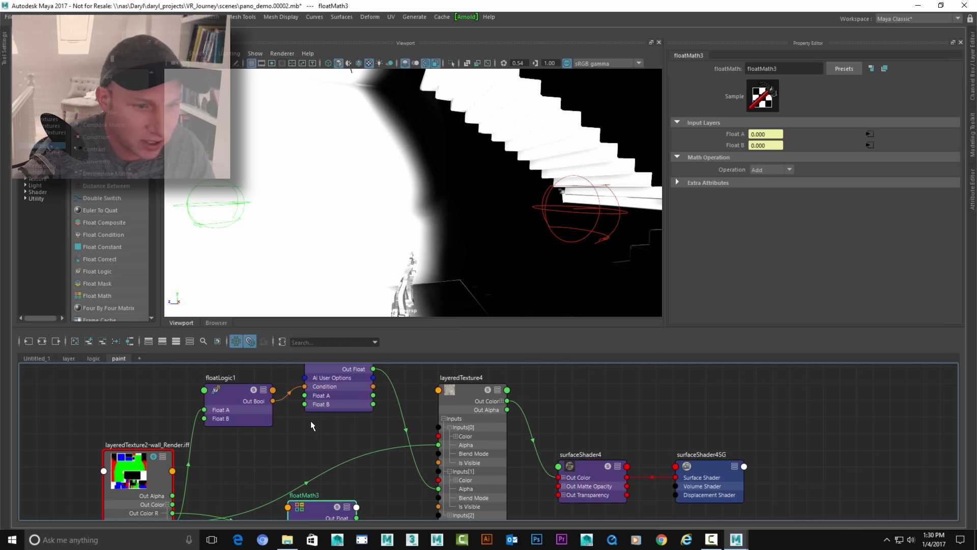
alt+middle_drag(311, 427, 319, 483)
click(359, 396)
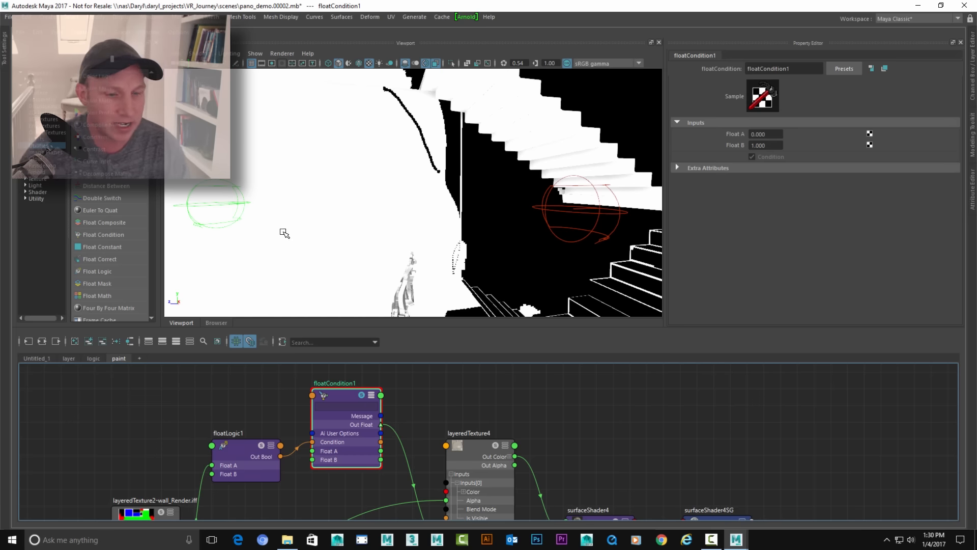
Move the Float Math node slightly aside and connect the Float Condition node's Out Float to its Float B.
alt+middle_drag(432, 442, 462, 413)
alt+right_drag(469, 429, 401, 427)
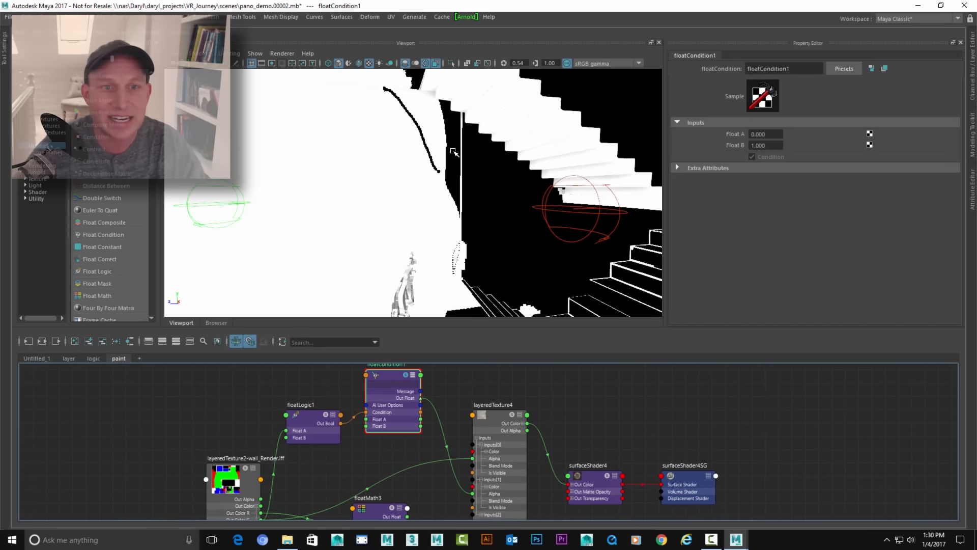
alt+middle_drag(403, 487, 494, 456)
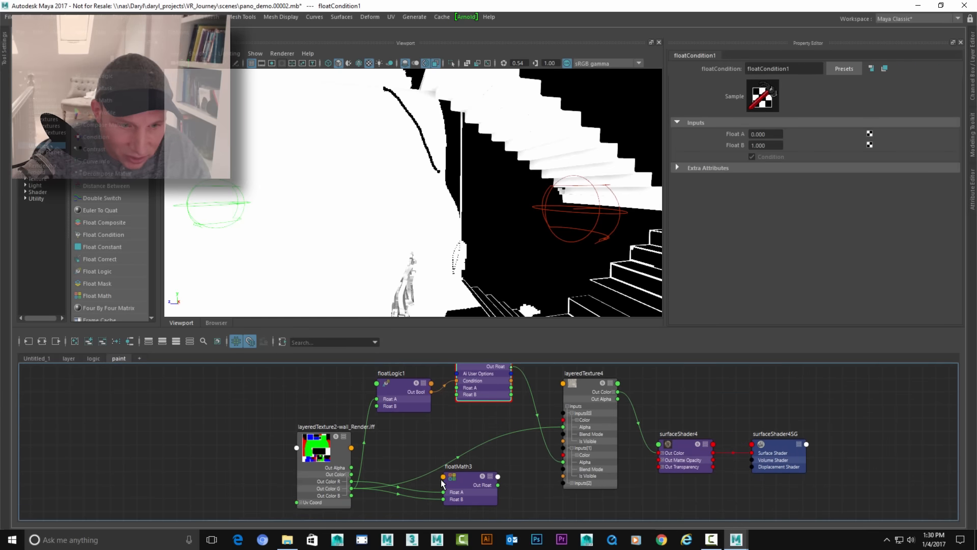
drag(469, 476, 507, 497)
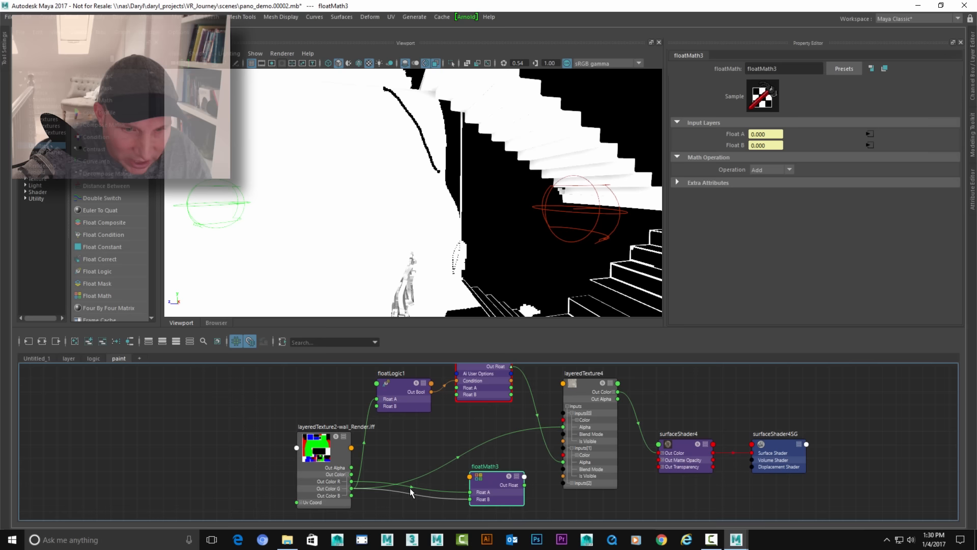
drag(510, 367, 496, 464)
Rearrange the graph so the mask texture sits farther left, with Float Logic and Float Condition side by side below the Float Math node's level.
alt+middle_drag(352, 453, 331, 454)
drag(315, 454, 208, 441)
drag(375, 391, 296, 394)
drag(448, 367, 365, 518)
mouse_move(467, 466)
mouse_down()
mouse_move(460, 454)
mouse_move(468, 451)
mouse_up()
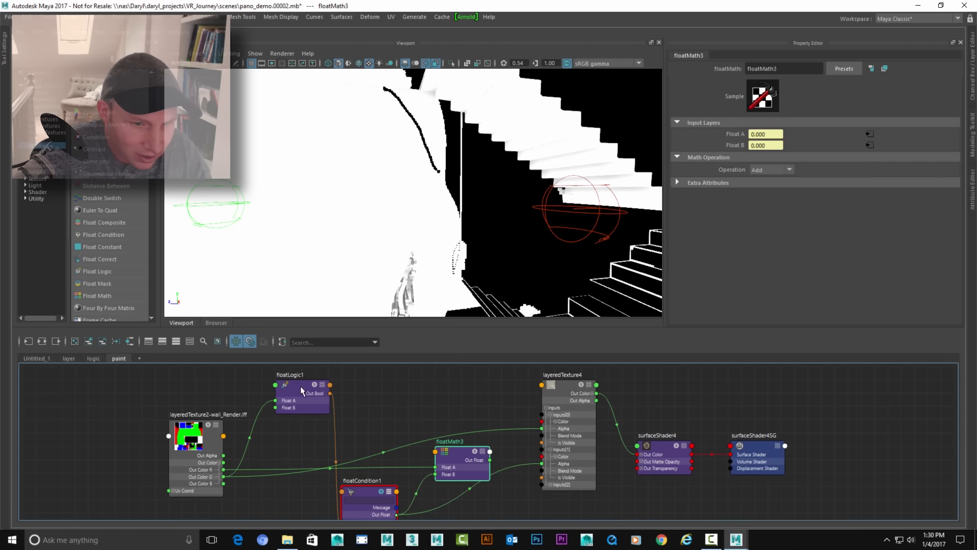
drag(298, 385, 294, 509)
alt+middle_drag(315, 474, 284, 444)
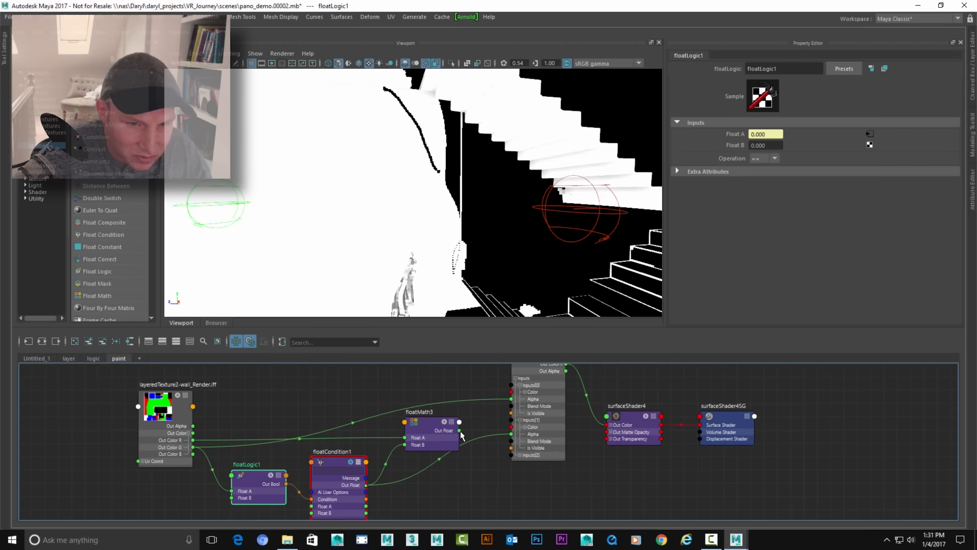
Connect the Float Math node's Out Float to the Alpha of the layered texture's Inputs[1] and solo Float Math to inspect the mask.
drag(459, 431, 511, 435)
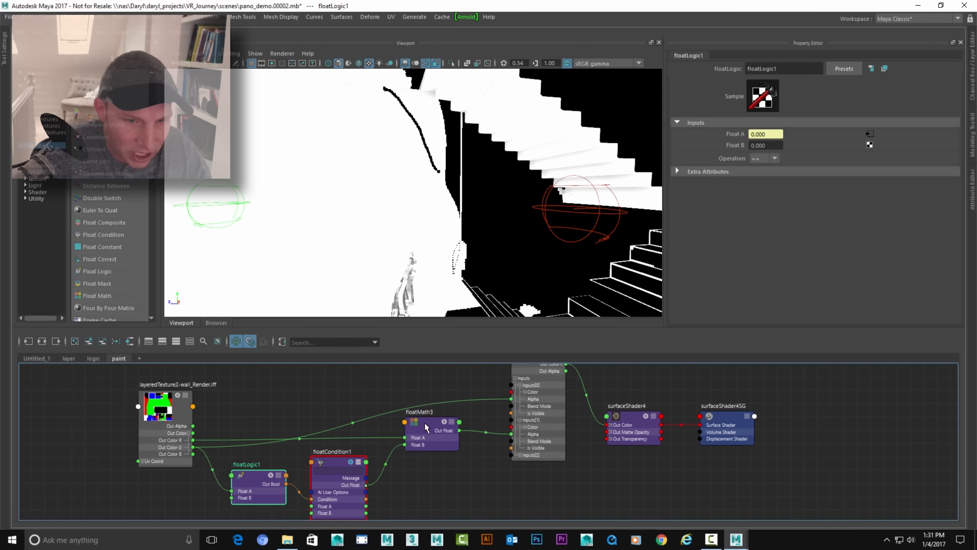
drag(425, 423, 441, 441)
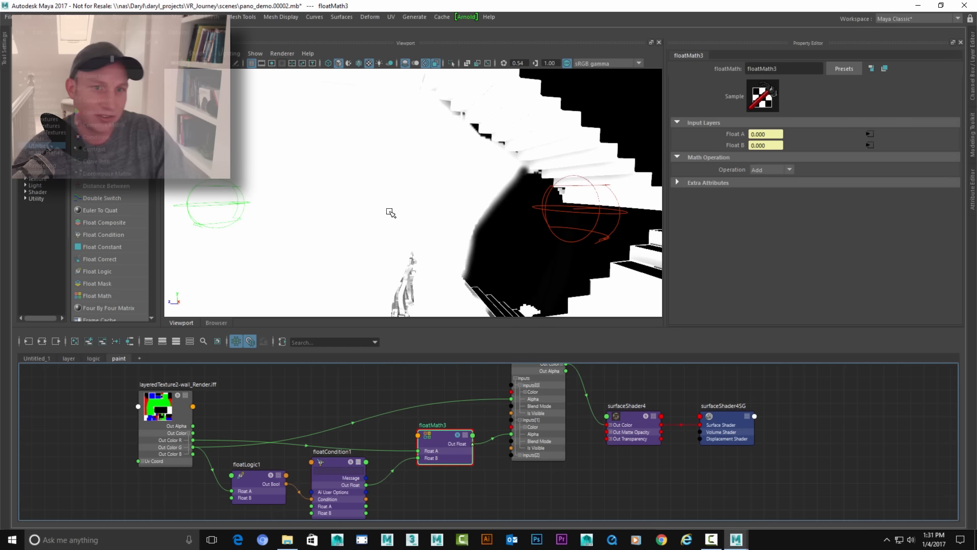
alt+drag(420, 226, 433, 224)
alt+drag(257, 214, 327, 203)
alt+drag(559, 252, 524, 227)
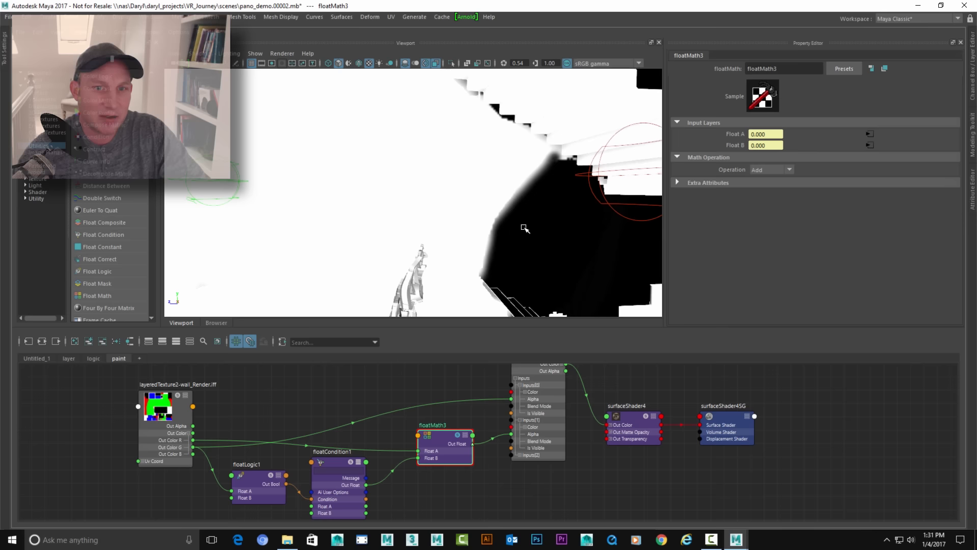
Solo the surfaceShader4 node and inspect the blended projections up close on the wall beside the stairs.
alt+middle_drag(471, 421, 416, 452)
right_drag(563, 385, 607, 402)
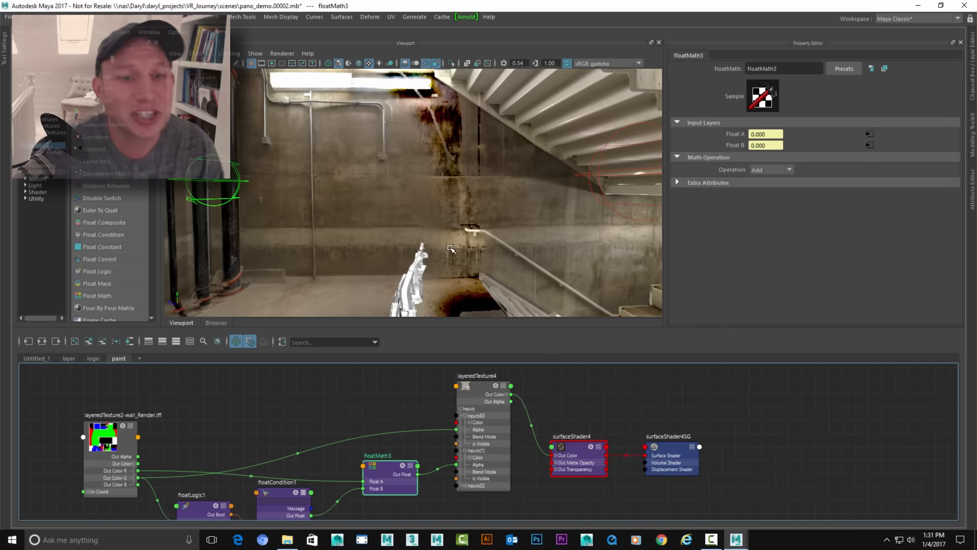
mouse_move(451, 254)
alt+middle_down()
mouse_move(444, 234)
mouse_move(455, 253)
alt+middle_up()
mouse_move(383, 464)
mouse_down()
mouse_move(391, 464)
mouse_move(373, 466)
mouse_up()
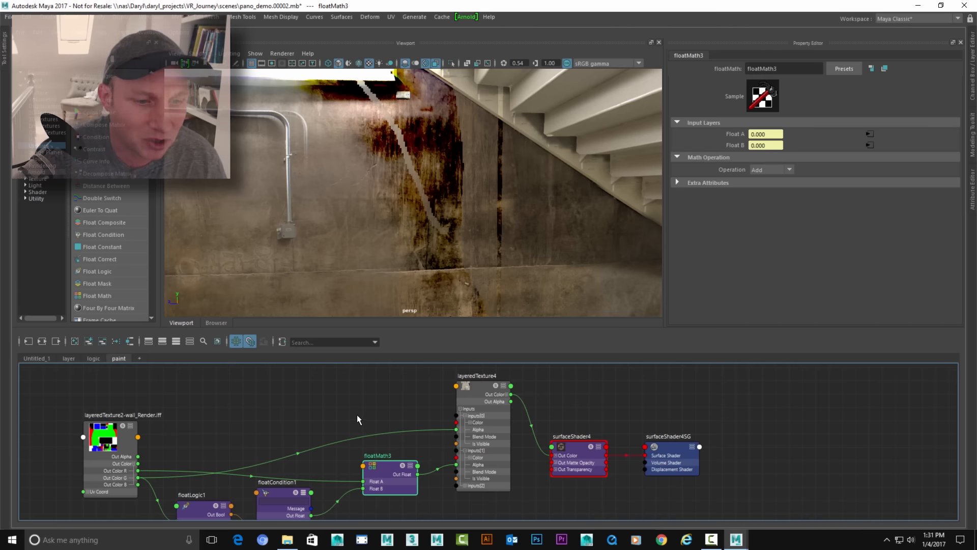
Move the layered texture, surface shader and shading group right to make room after the Float Math node.
alt+middle_drag(356, 414, 365, 400)
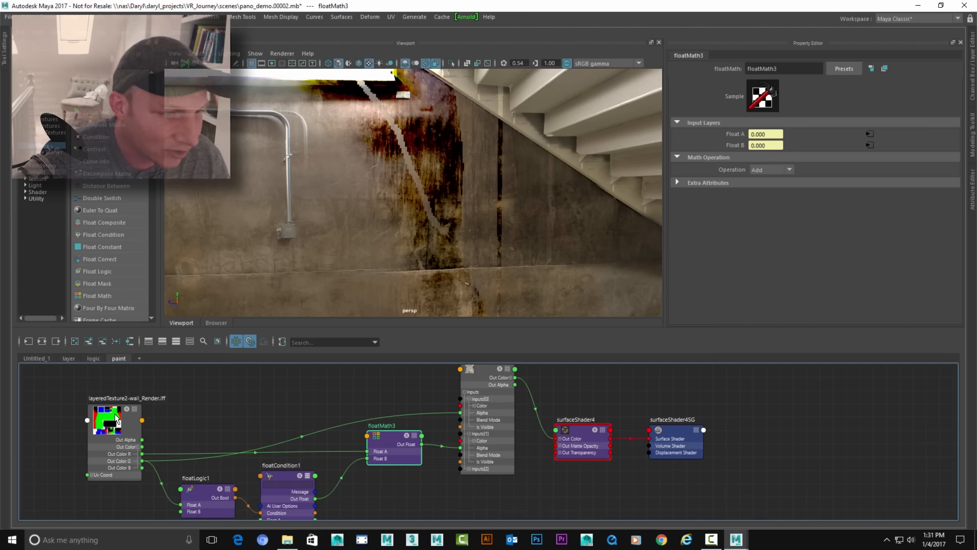
drag(117, 419, 94, 411)
alt+middle_drag(545, 411, 496, 426)
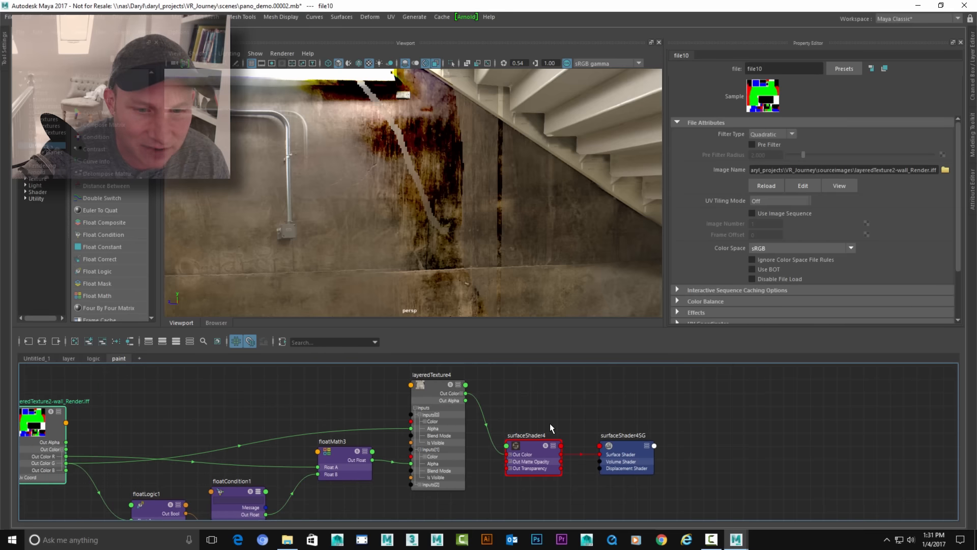
drag(701, 413, 414, 499)
drag(434, 408, 530, 394)
Add a Clamp node between Float Math and the layered texture, and connect Float Math's Out Float to its Input R.
click(315, 394)
key(Tab)
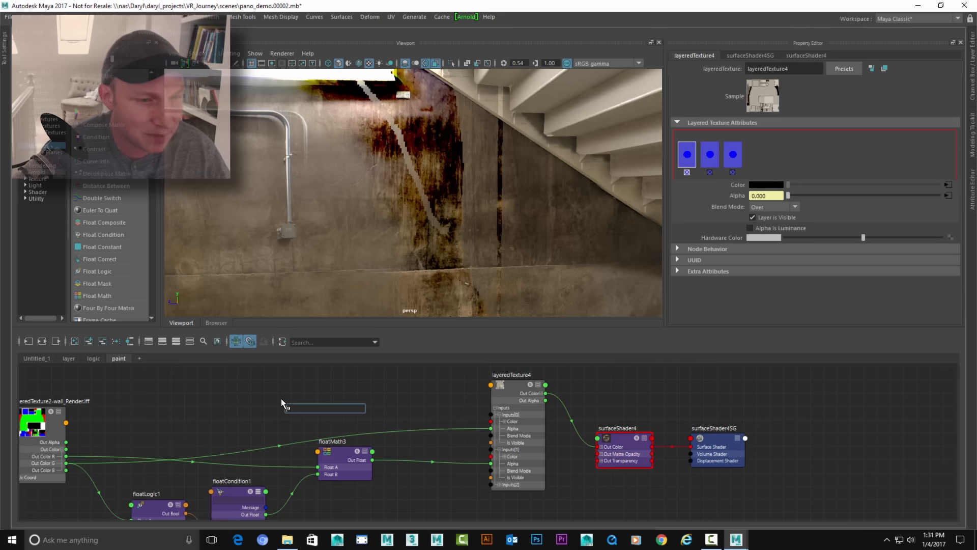
text(clamp)
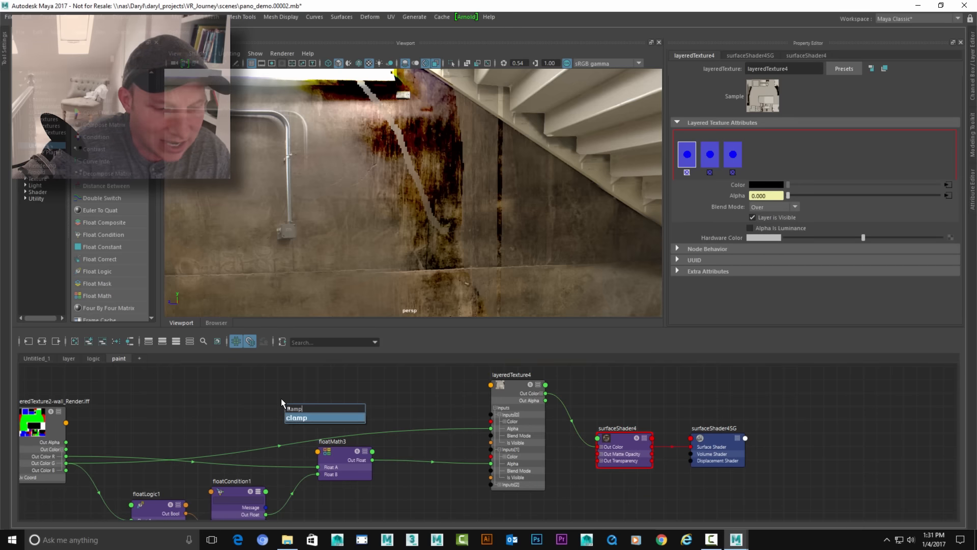
key(Return)
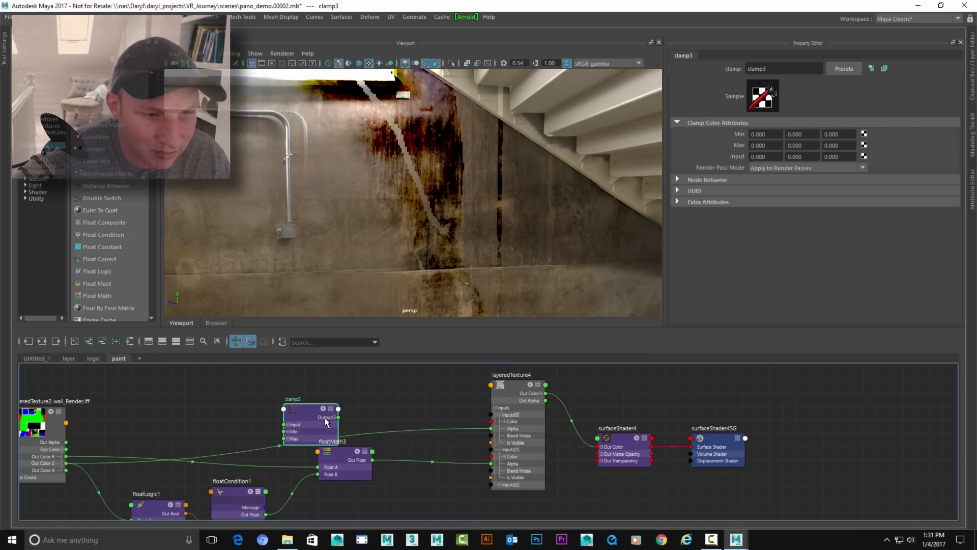
drag(327, 422, 444, 466)
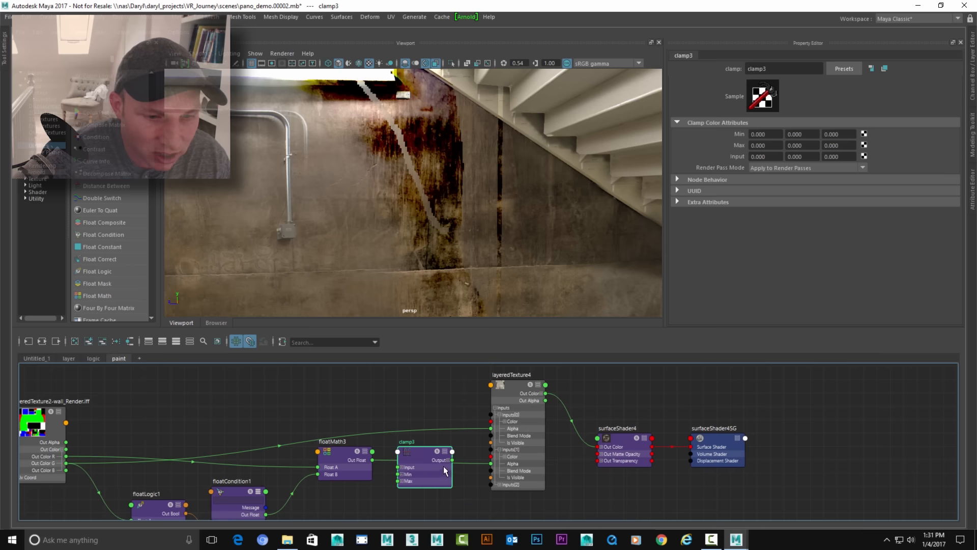
click(401, 467)
drag(373, 459, 397, 466)
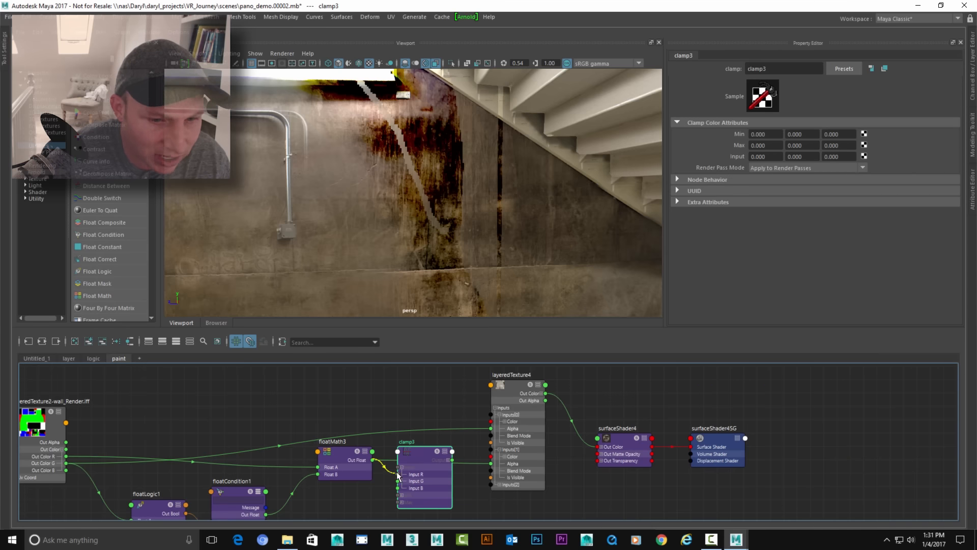
Set the Clamp node's first Max value to 1 and connect its Output R to the Alpha of the layered texture's Inputs[1].
click(764, 155)
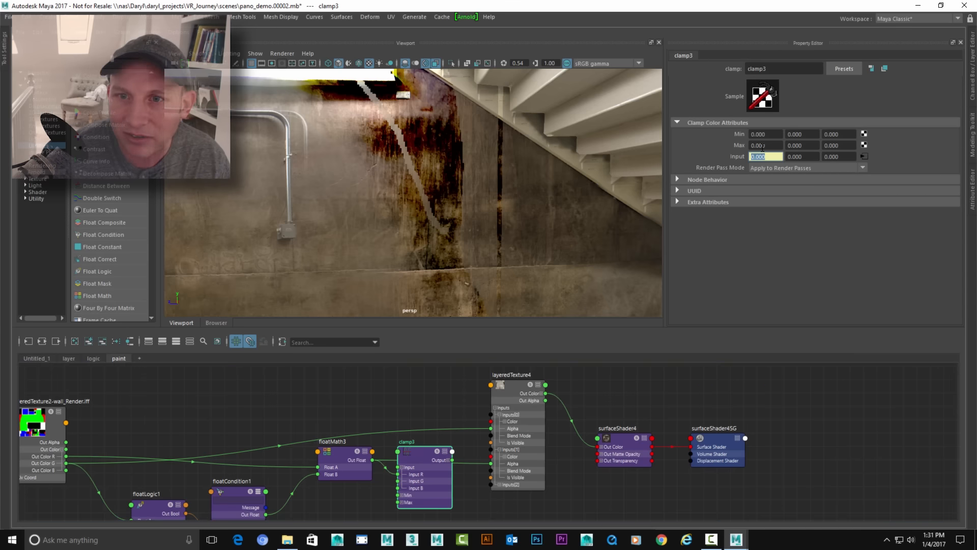
click(763, 146)
text(1)
key(Return)
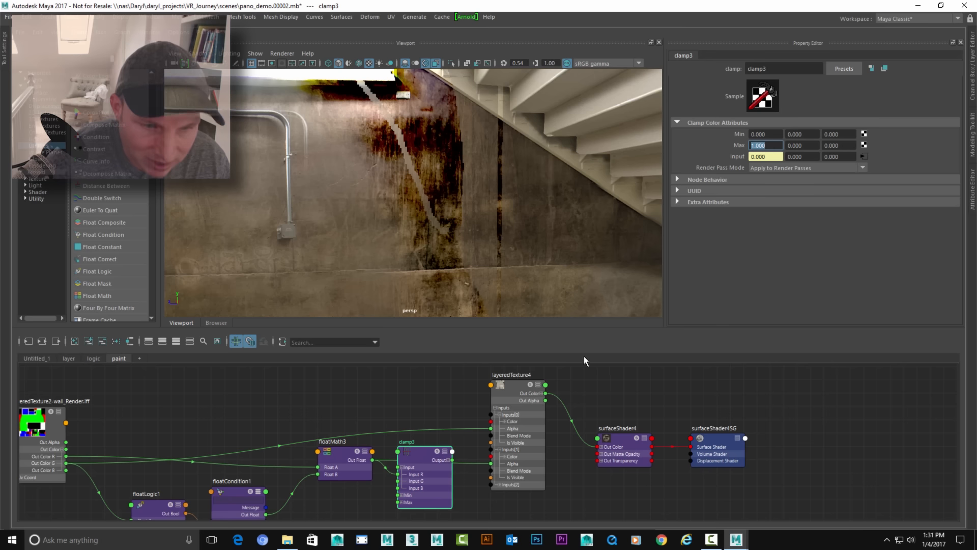
click(448, 460)
drag(453, 467, 491, 463)
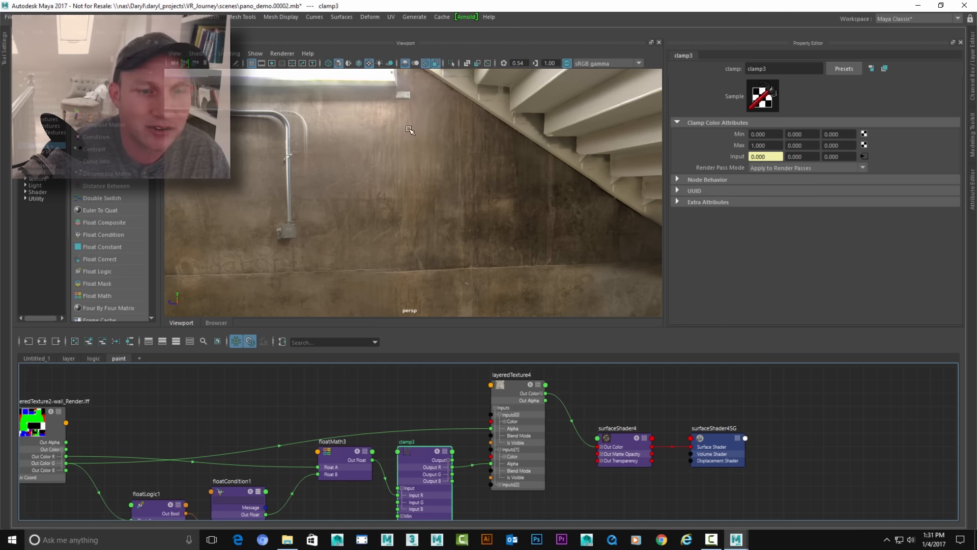
Examine the blended projections on the walls and stairs from several angles around the stairwell.
alt+drag(409, 131, 490, 148)
alt+right_drag(490, 148, 445, 156)
alt+drag(445, 186, 529, 175)
alt+drag(501, 253, 350, 199)
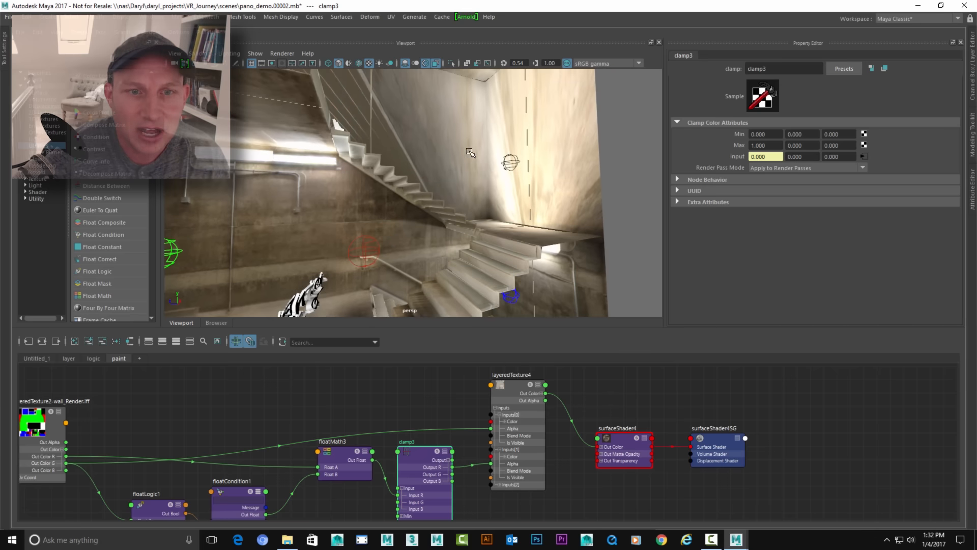
alt+drag(469, 152, 478, 181)
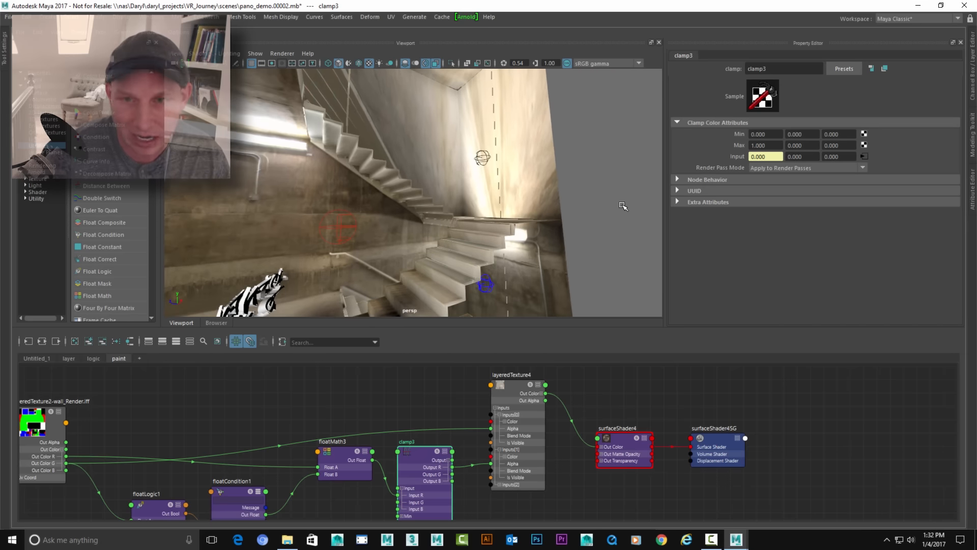
alt+middle_drag(464, 197, 498, 164)
alt+drag(498, 165, 453, 198)
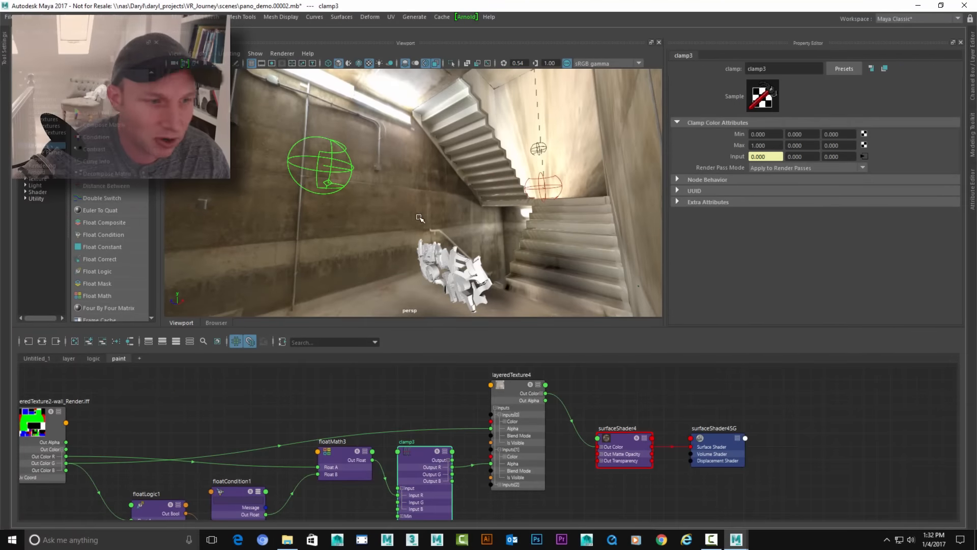
Open the layer graph, assign the color_logic shader to the wall_Render stairwell mesh, and inspect the projections around the stairs.
click(36, 359)
click(68, 359)
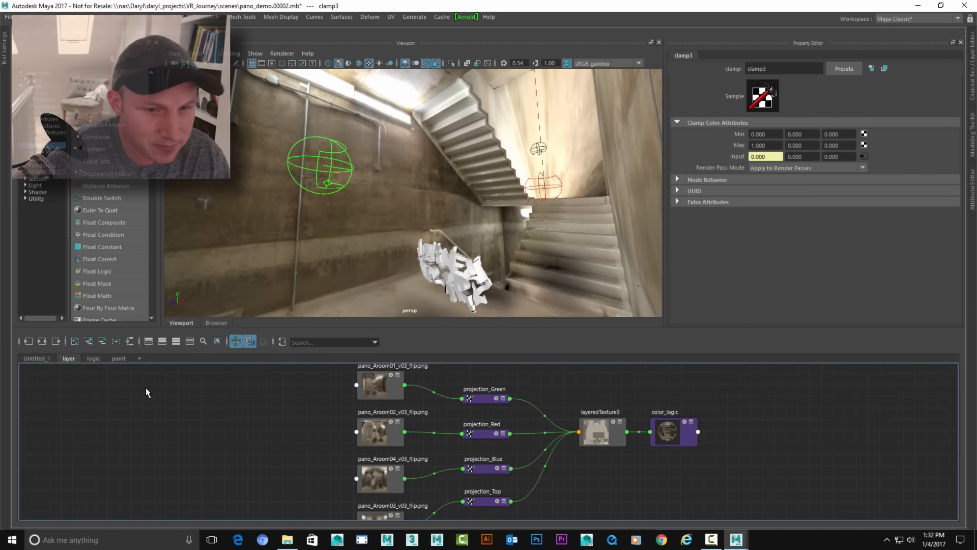
click(575, 228)
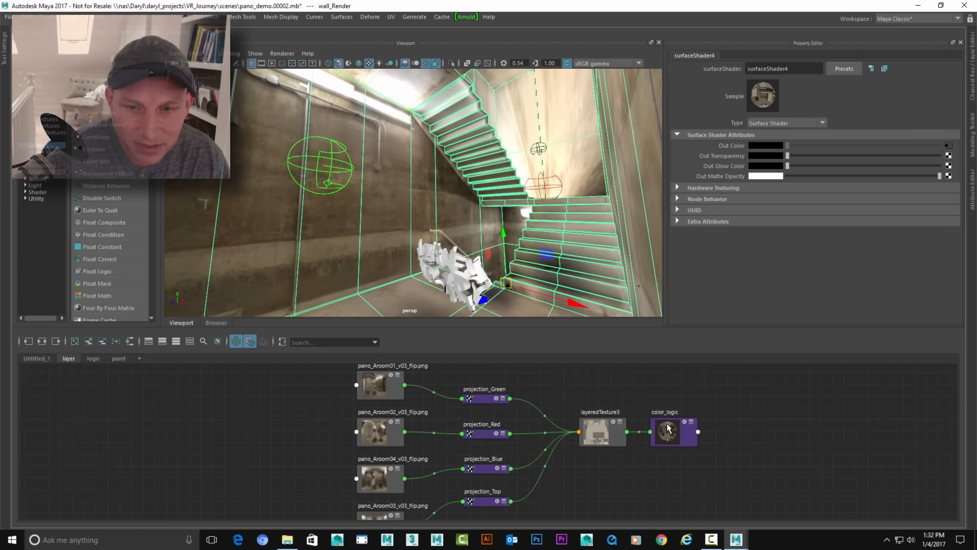
right_click(619, 426)
alt+drag(532, 202, 449, 188)
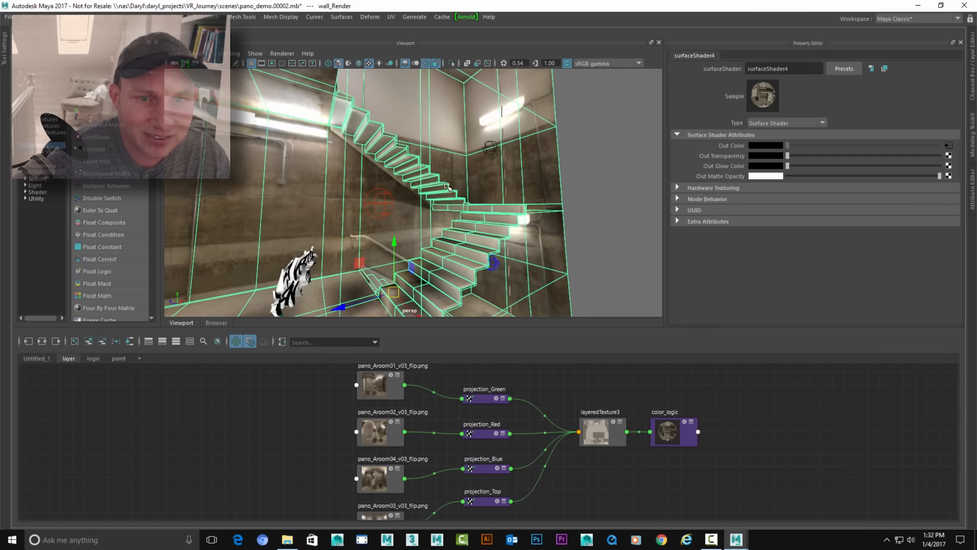
click(593, 187)
mouse_move(554, 188)
alt+mouse_down()
mouse_move(587, 182)
mouse_move(570, 189)
alt+mouse_up()
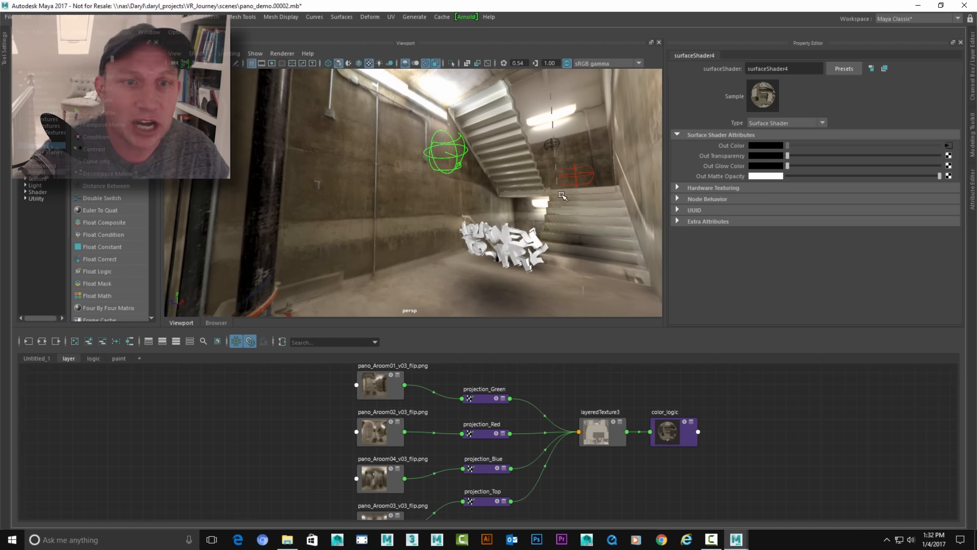
alt+drag(530, 190, 506, 209)
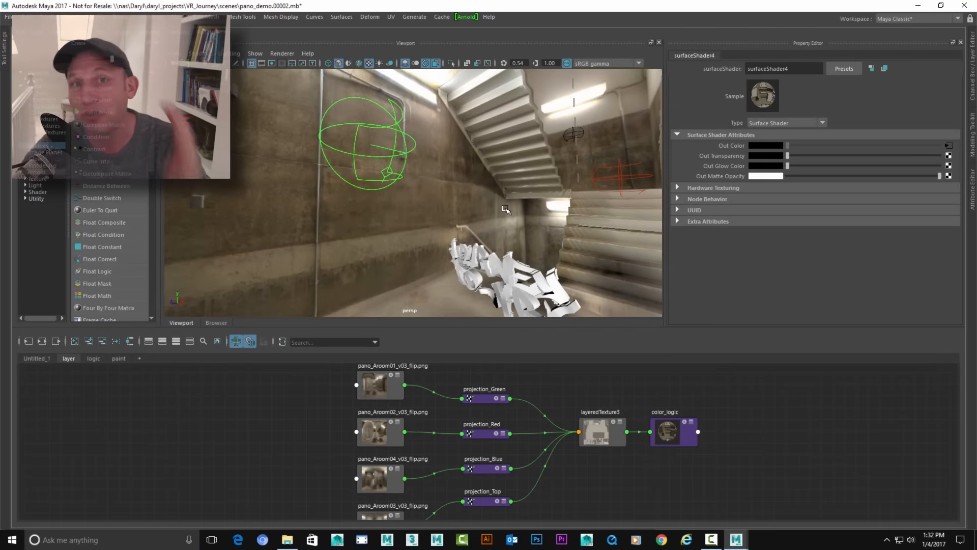